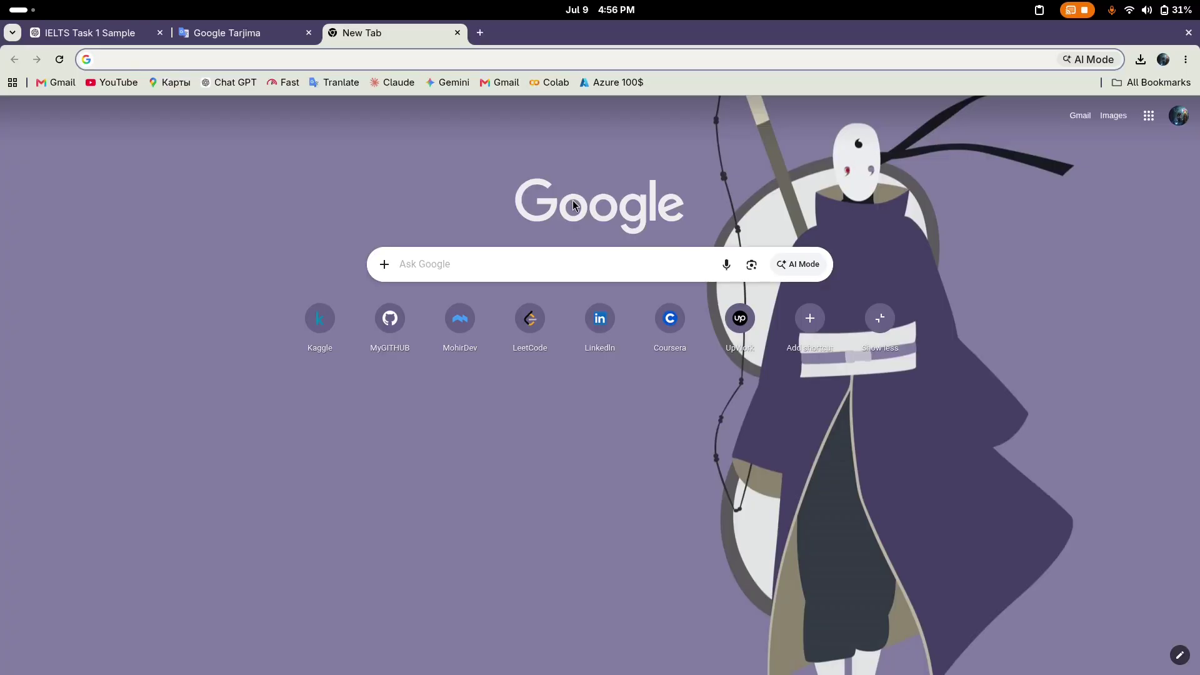
Open the Azure portal from the Azure 100$ bookmark and show the full list of recent resources.
{"action": "left_click", "coordinate": [618, 82]}
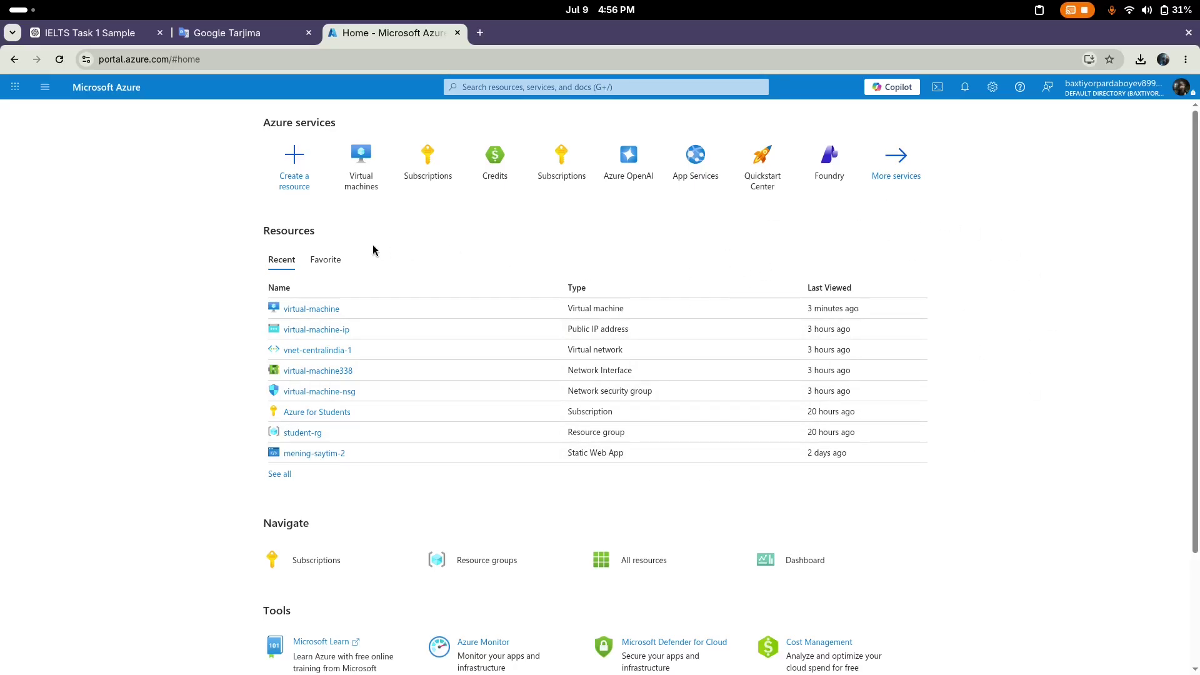
{"action": "double_click", "coordinate": [301, 228]}
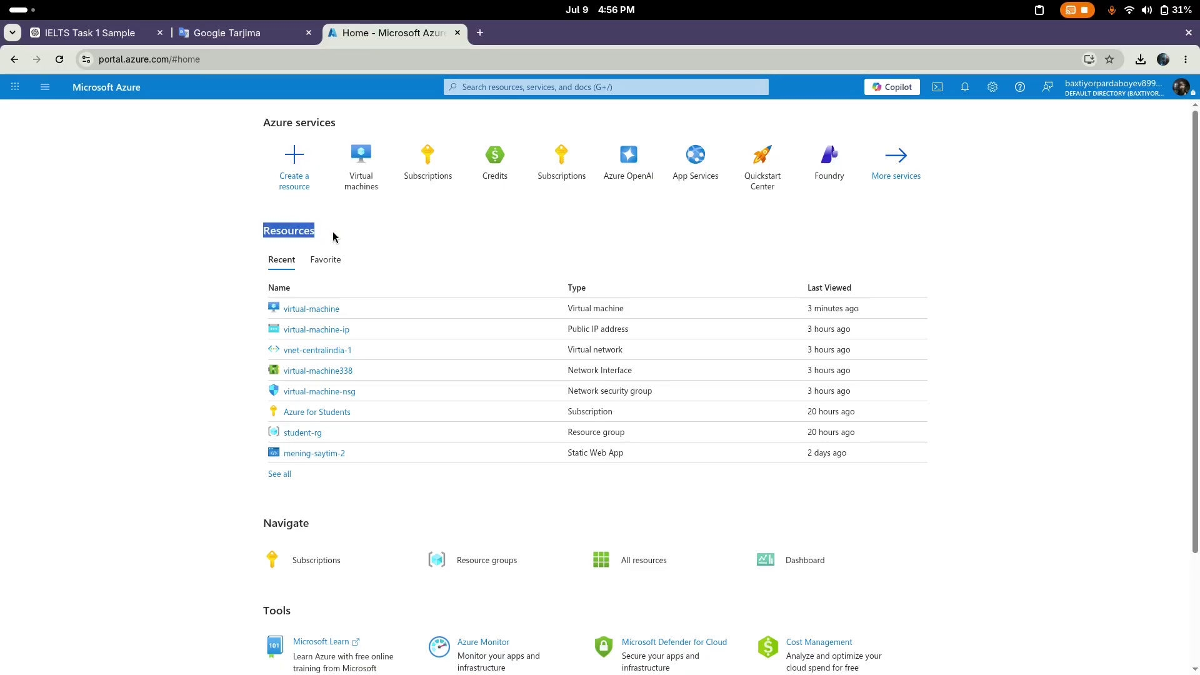
{"action": "left_click", "coordinate": [294, 225]}
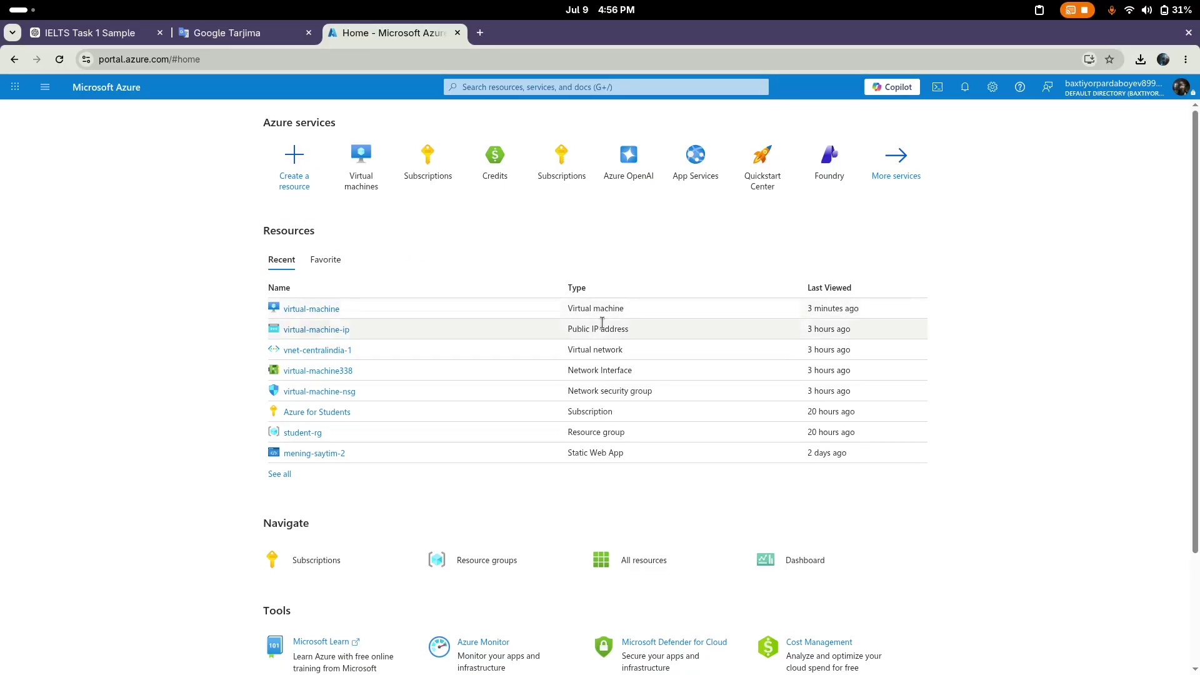
{"action": "left_click", "coordinate": [276, 480]}
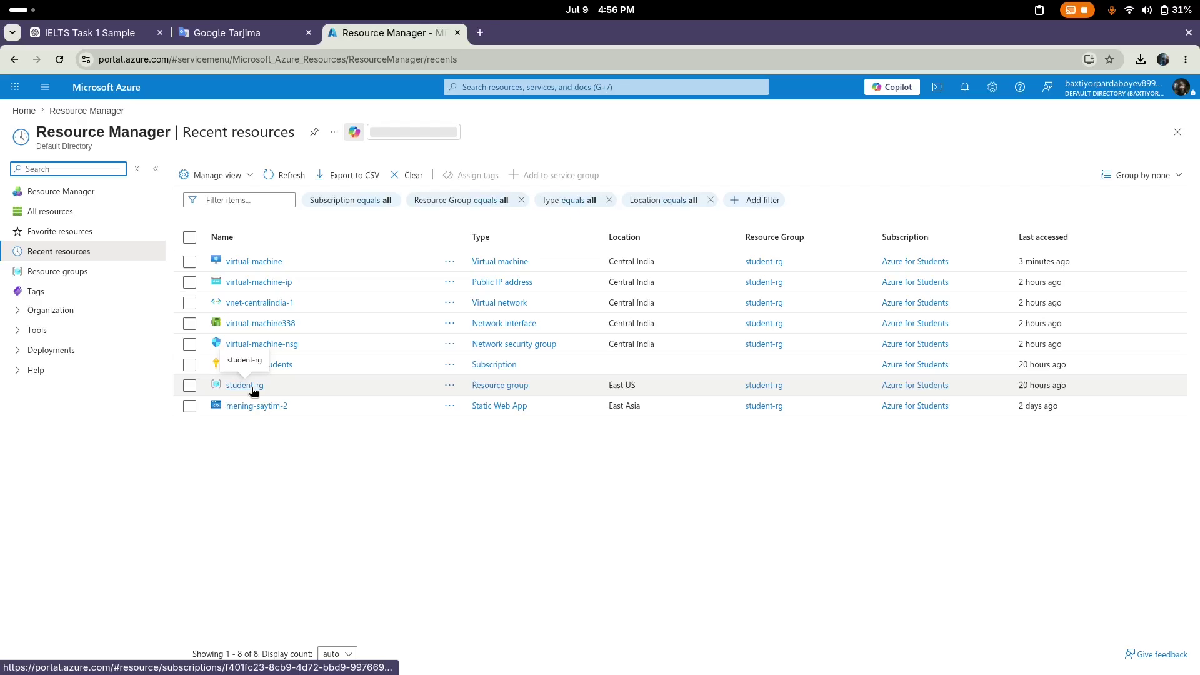
Open the student-rg resource group, review its subscription details and resource list, and close it again.
{"action": "left_click", "coordinate": [252, 387]}
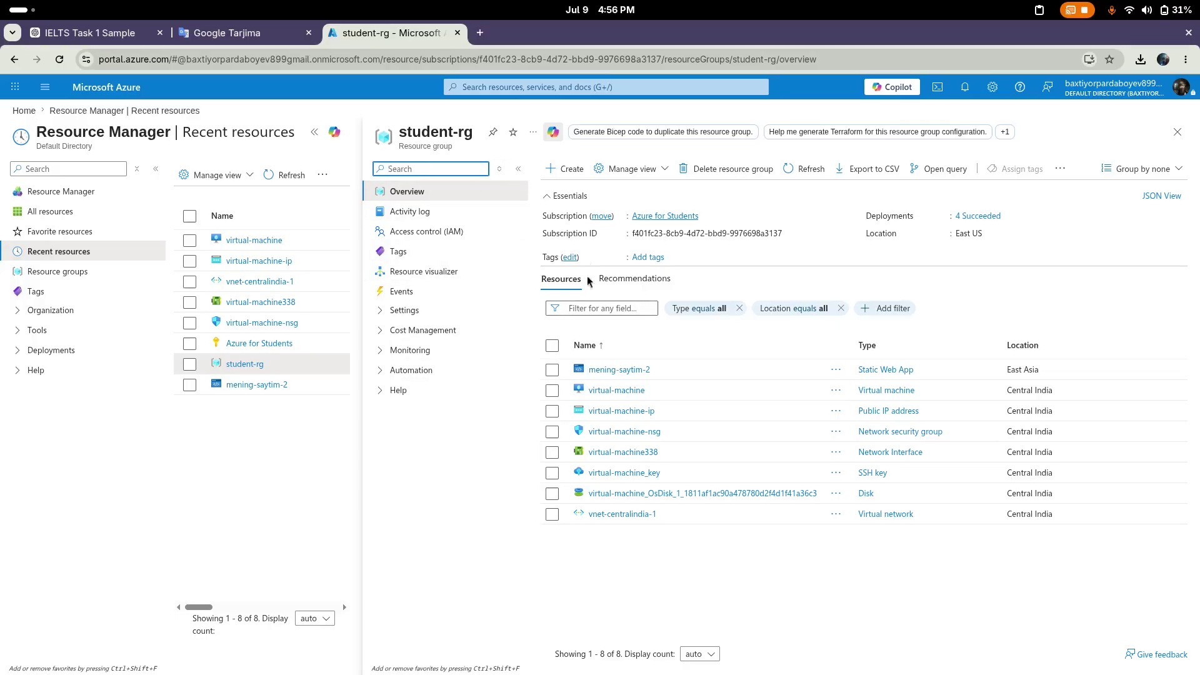
{"action": "double_click", "coordinate": [552, 216]}
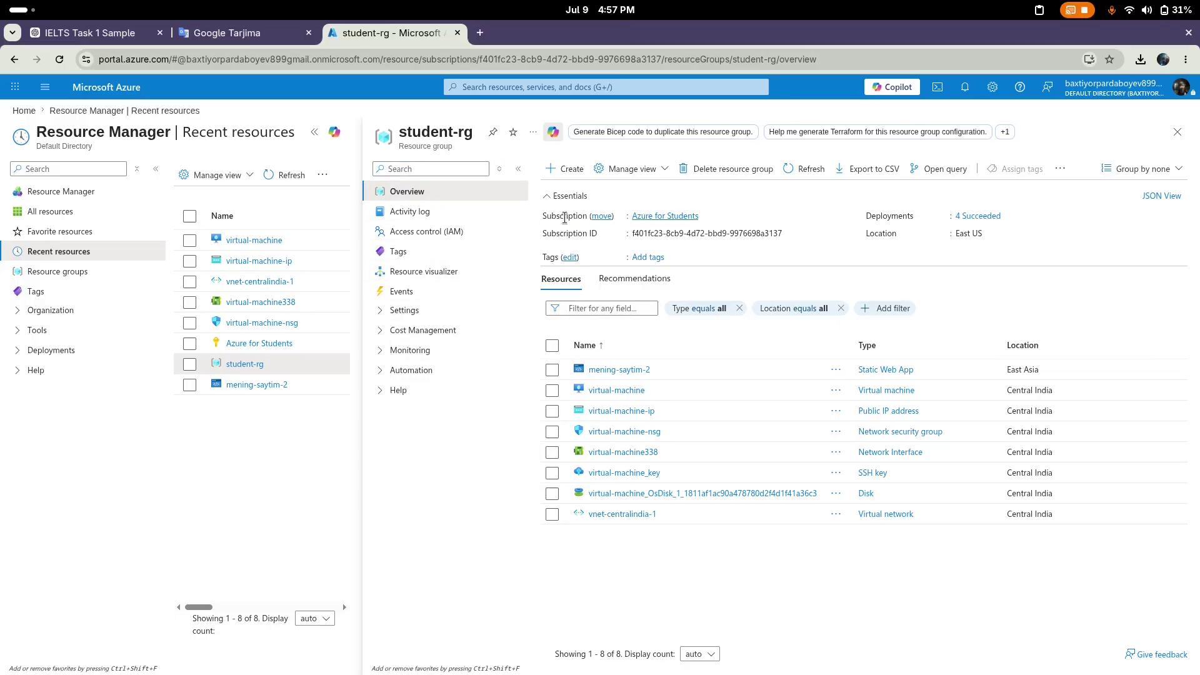
{"action": "double_click", "coordinate": [564, 217]}
{"action": "left_click", "coordinate": [580, 218]}
{"action": "left_click", "coordinate": [552, 452]}
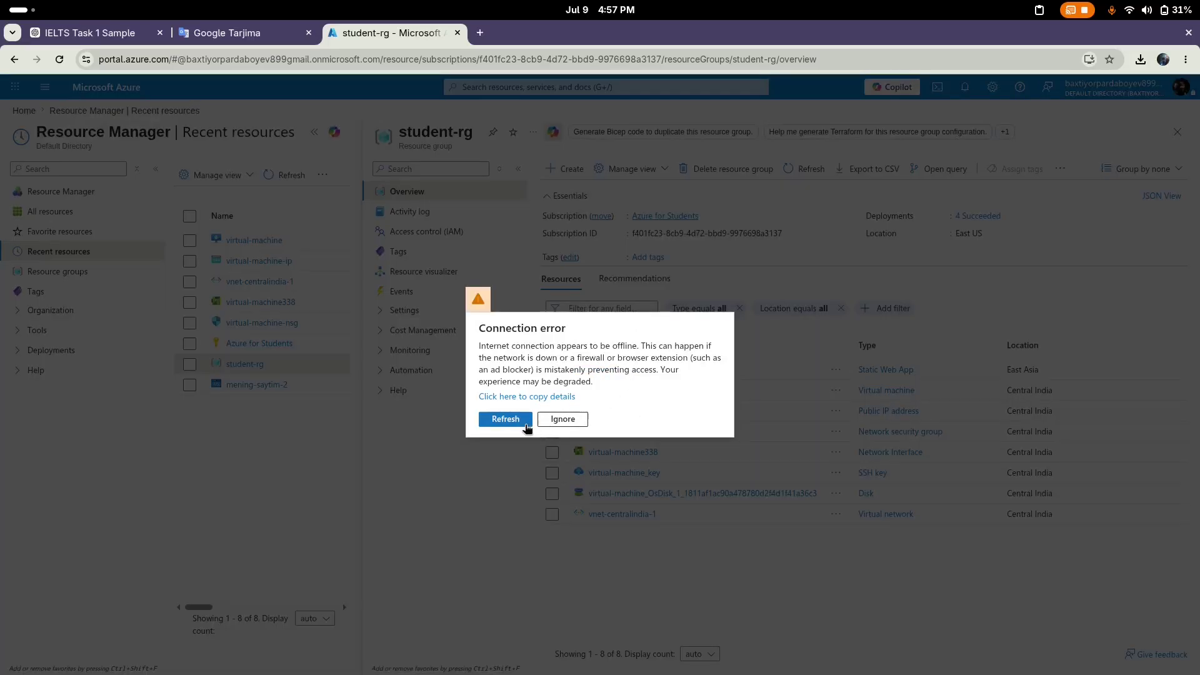
{"action": "left_click", "coordinate": [553, 417]}
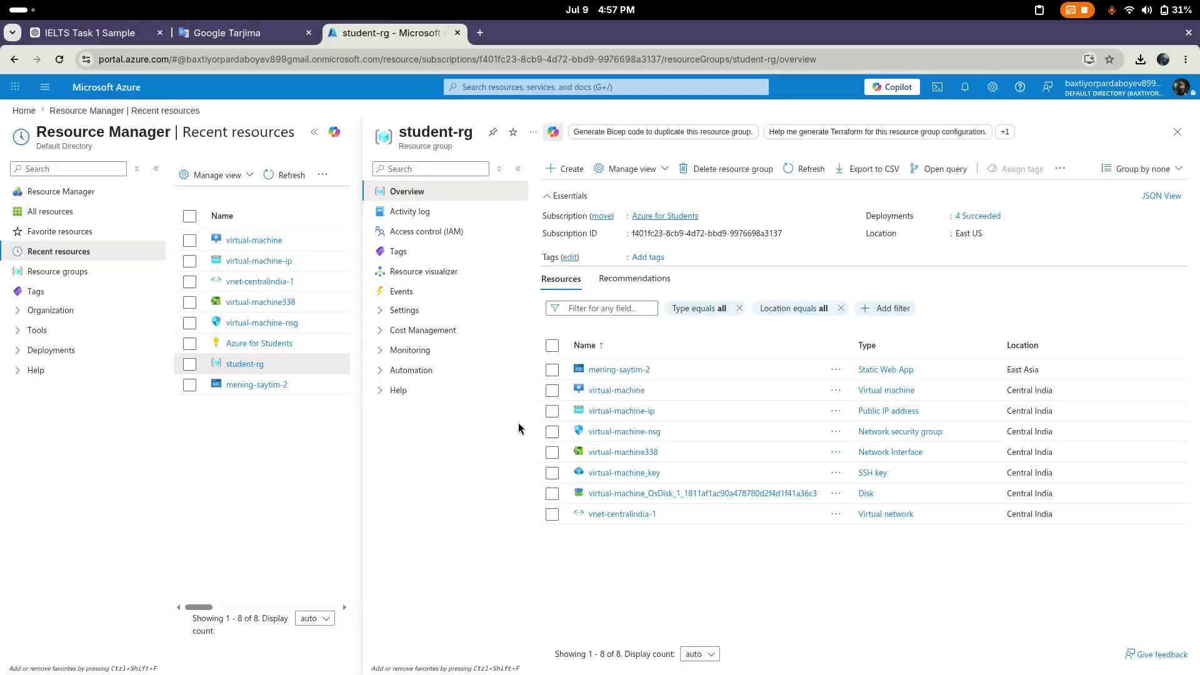
{"action": "left_click", "coordinate": [1177, 131]}
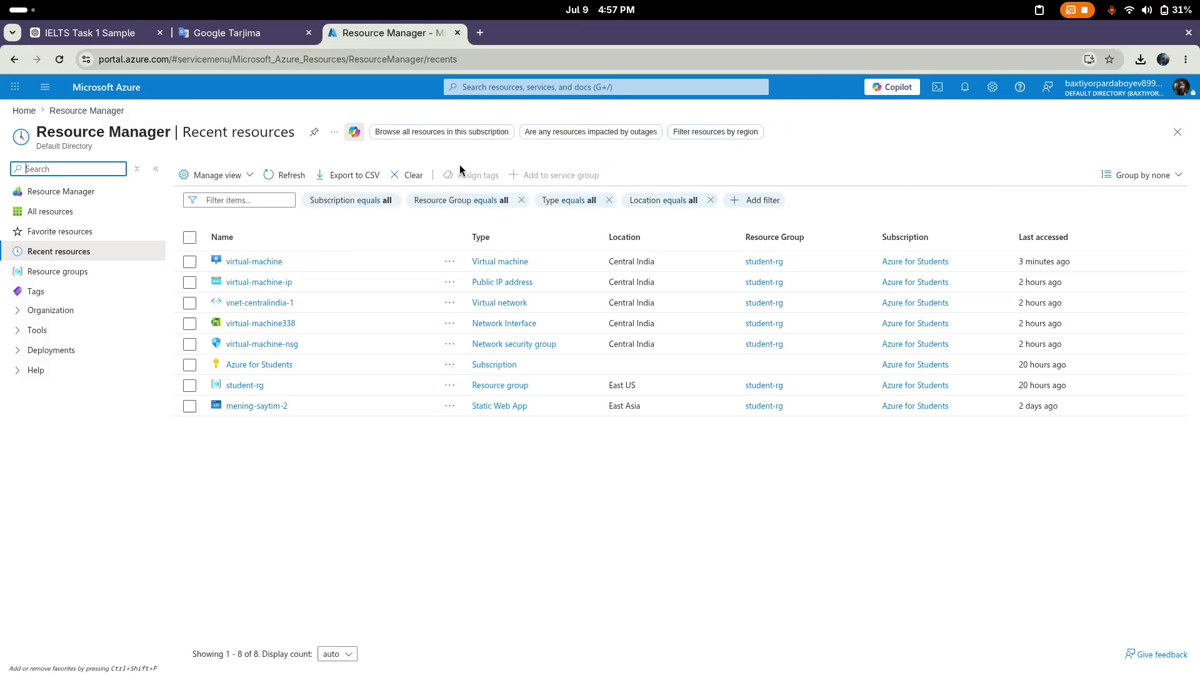
Open the Azure for Students subscription and review its overview of essentials, costs and free services.
{"action": "left_click", "coordinate": [269, 369]}
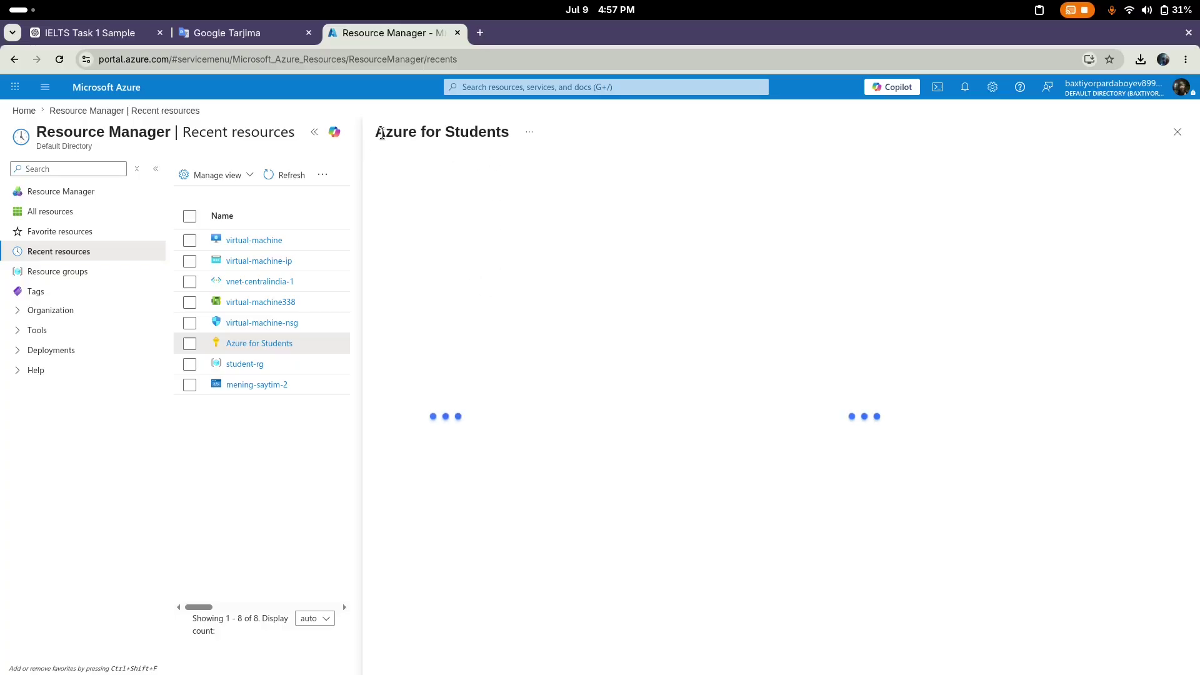
{"action": "mouse_move", "coordinate": [378, 132]}
{"action": "left_mouse_down"}
{"action": "mouse_move", "coordinate": [509, 132]}
{"action": "mouse_move", "coordinate": [376, 133]}
{"action": "left_mouse_up"}
{"action": "left_click", "coordinate": [482, 165]}
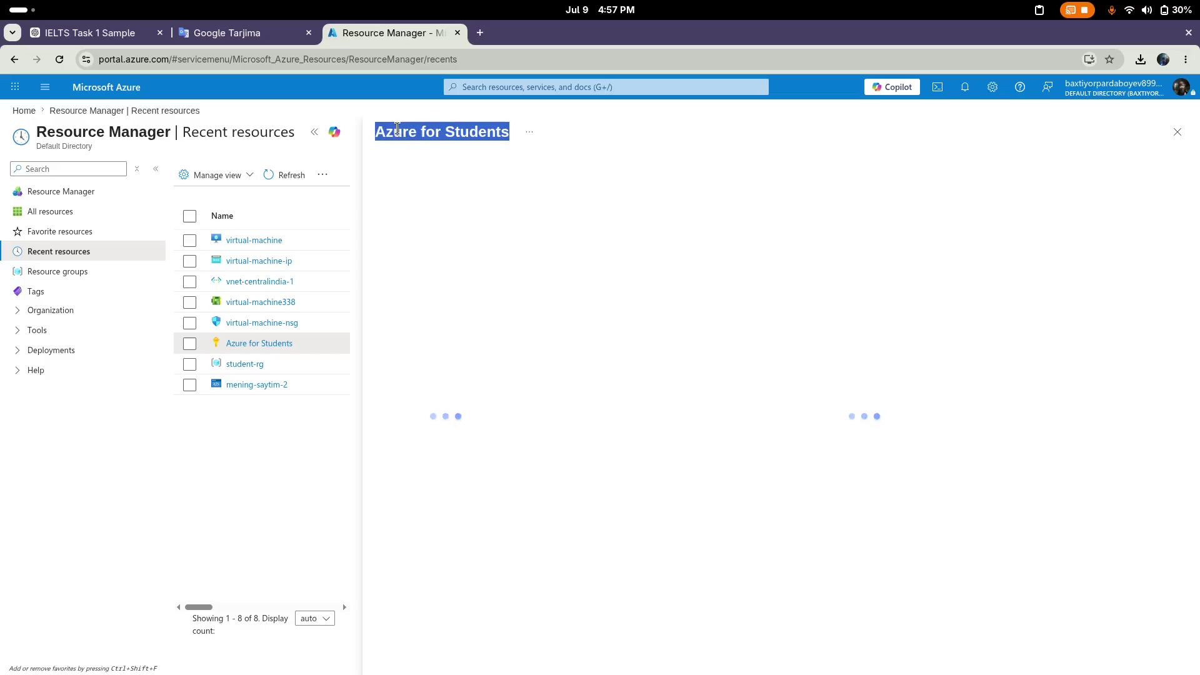
{"action": "left_click", "coordinate": [436, 164]}
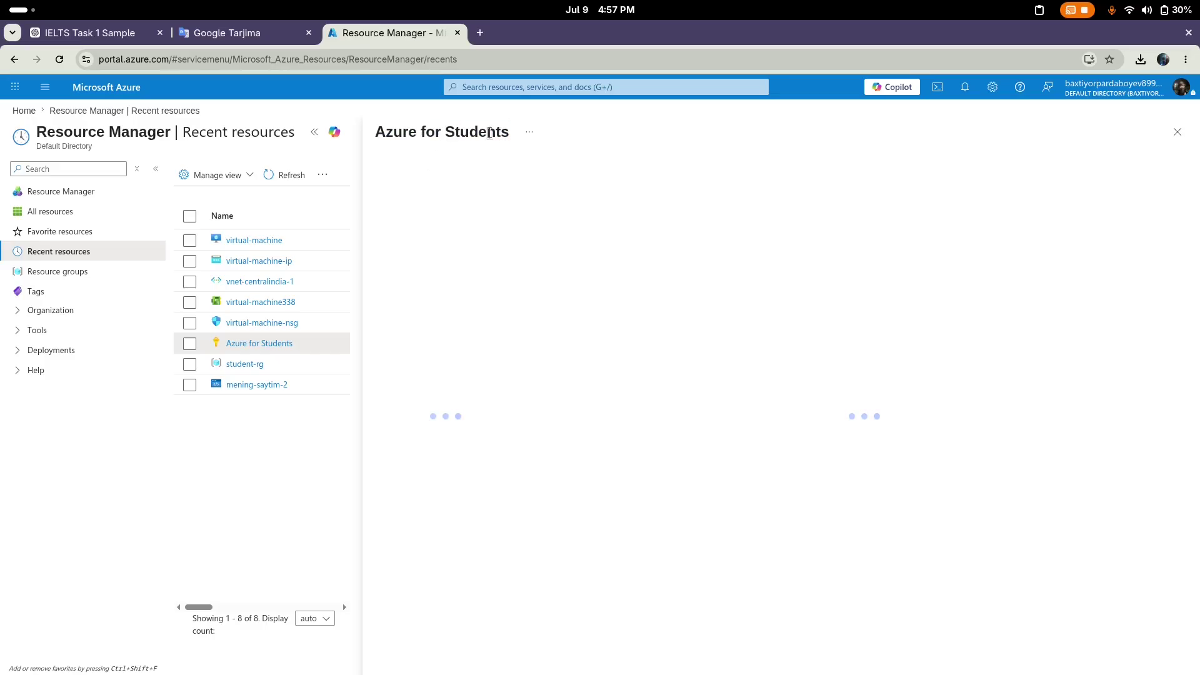
{"action": "left_click_drag", "start_coordinate": [509, 133], "coordinate": [396, 139]}
{"action": "left_click", "coordinate": [471, 165]}
{"action": "left_click", "coordinate": [1149, 9]}
{"action": "left_click", "coordinate": [1150, 9]}
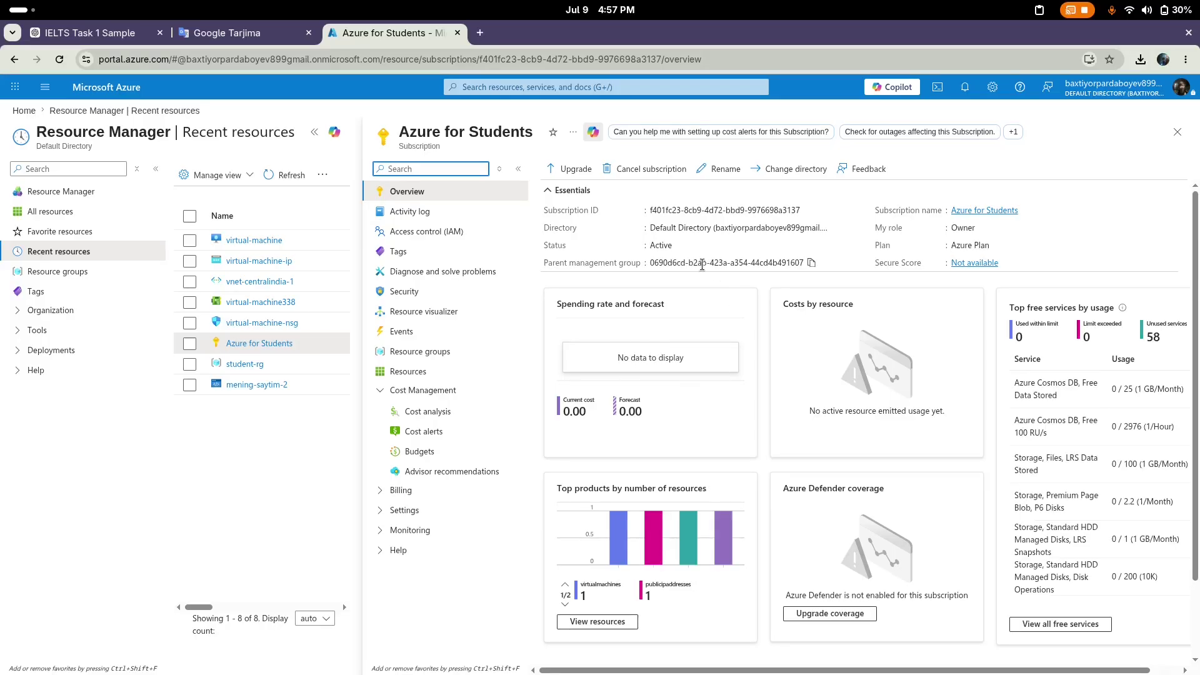
{"action": "scroll", "coordinate": [638, 281], "scroll_direction": "down", "scroll_amount": 2}
{"action": "scroll", "coordinate": [631, 285], "scroll_direction": "up", "scroll_amount": 2}
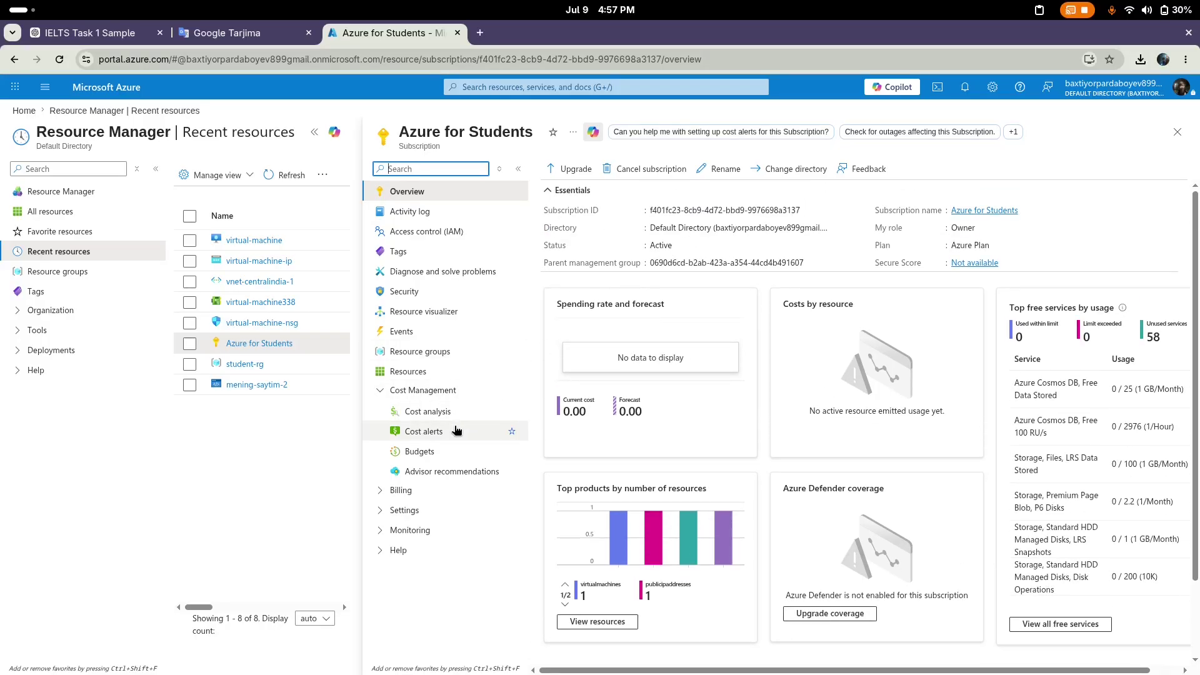
View the subscription's cost management budgets across all table columns, then close the subscription.
{"action": "left_click", "coordinate": [430, 411]}
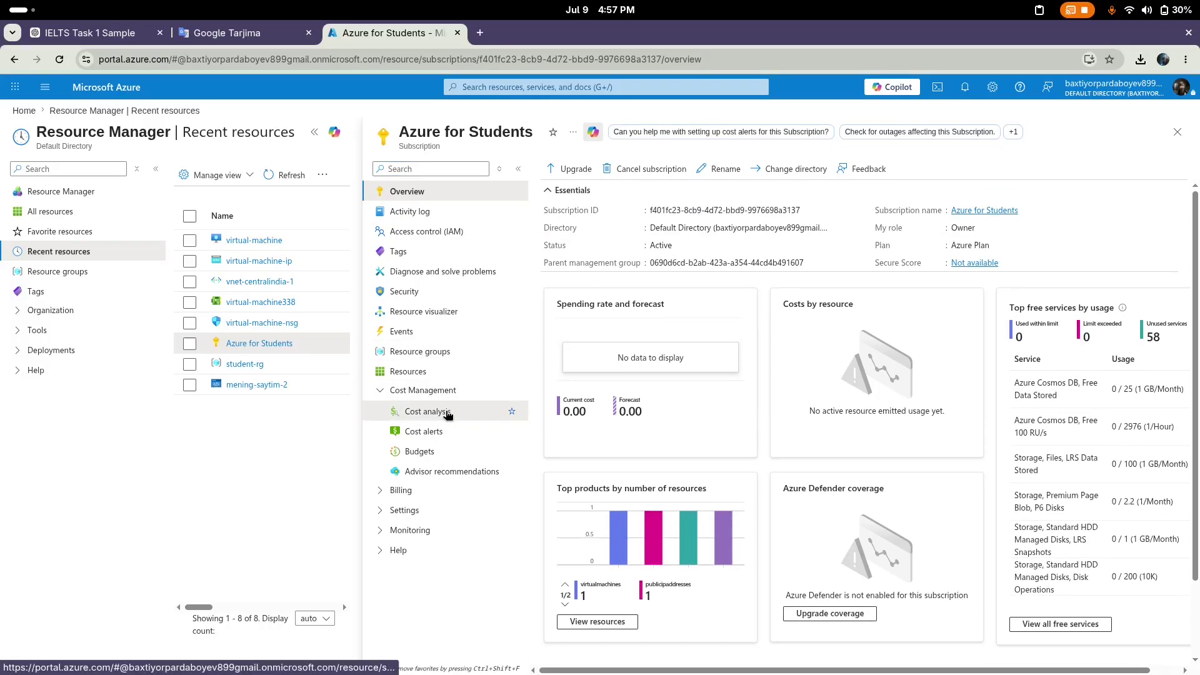
{"action": "left_click", "coordinate": [445, 451]}
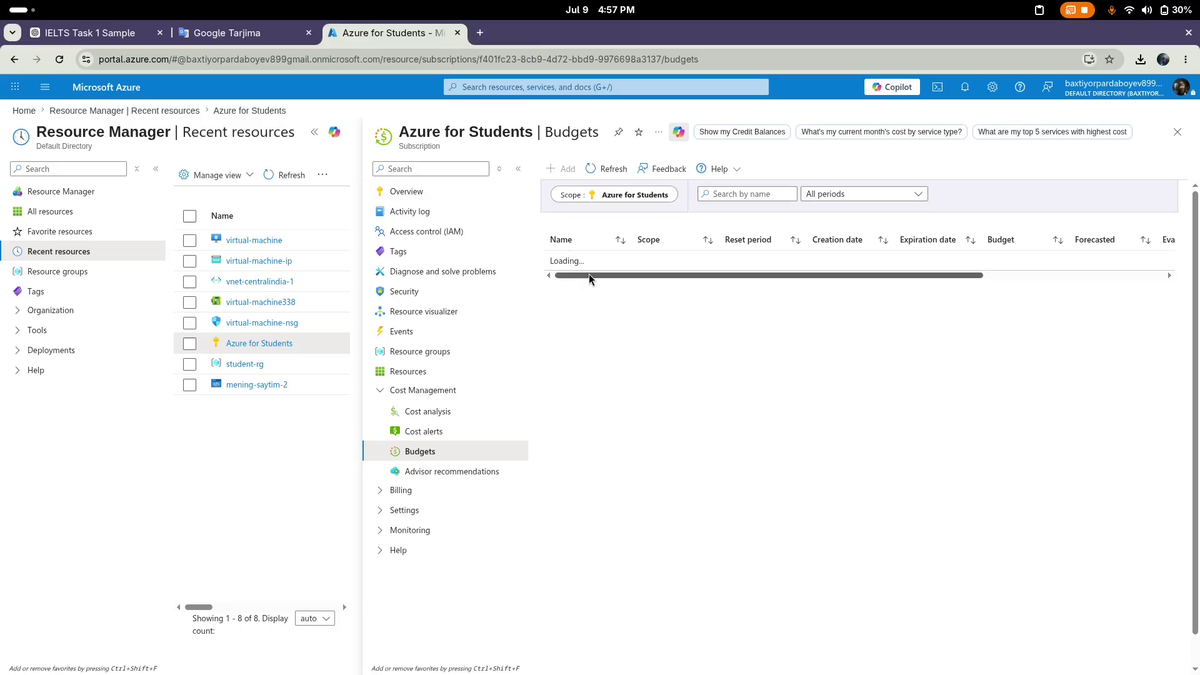
{"action": "left_click_drag", "start_coordinate": [588, 275], "coordinate": [920, 317]}
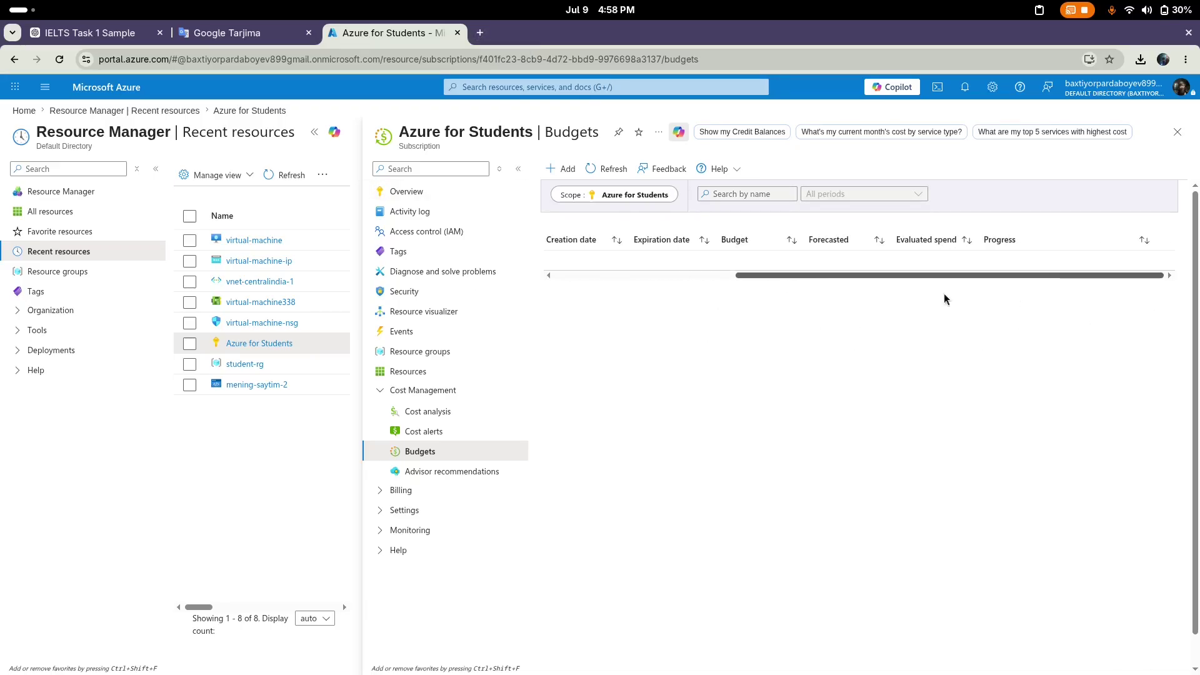
{"action": "scroll", "coordinate": [968, 281], "scroll_direction": "left", "scroll_amount": 10}
{"action": "left_click", "coordinate": [1176, 132]}
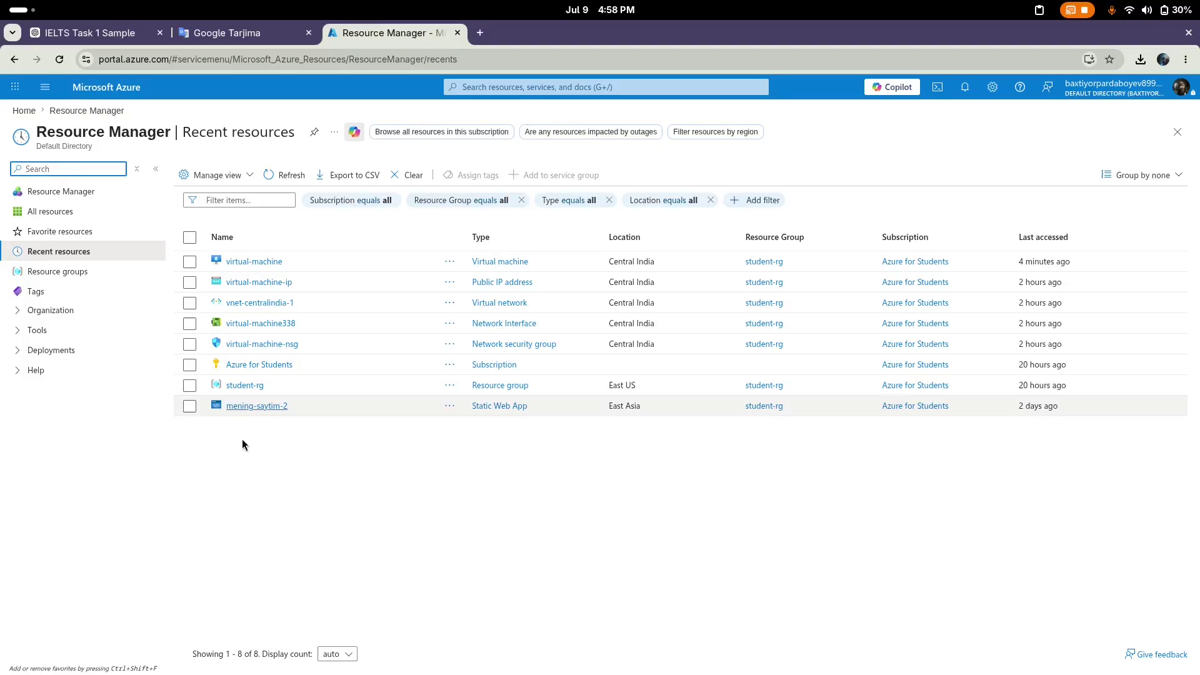
Open the mening-saytim-2 static web app, widen its pane and examine the View your application section.
{"action": "left_click", "coordinate": [275, 407]}
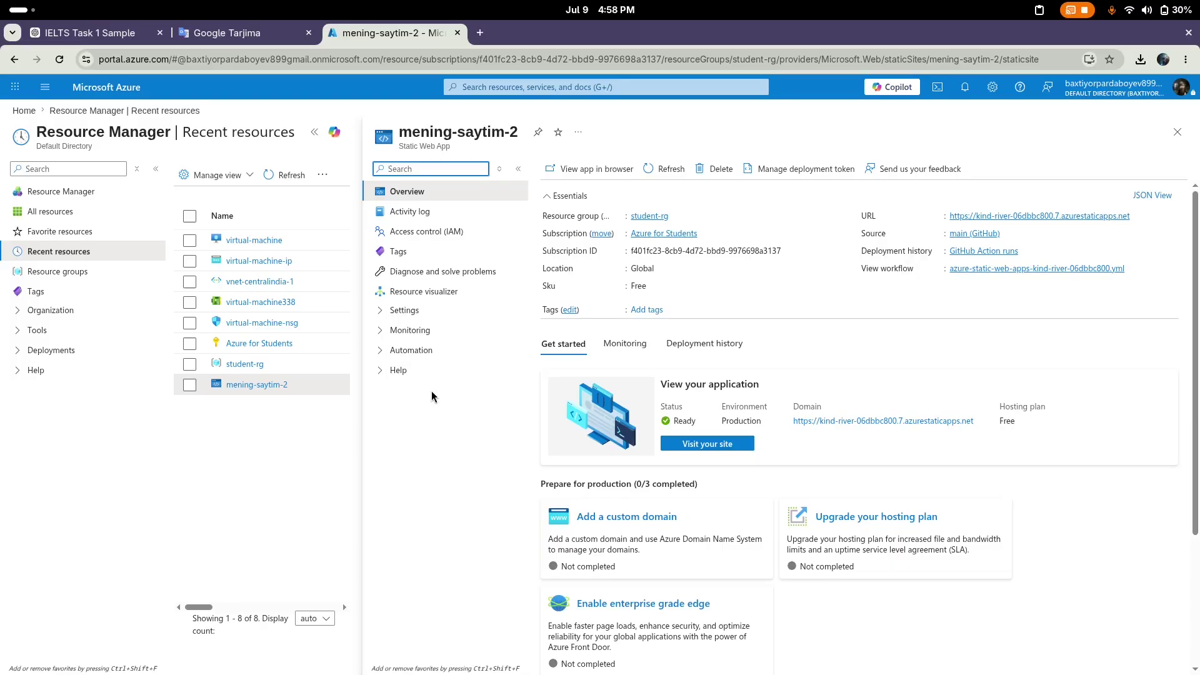
{"action": "left_click", "coordinate": [315, 132]}
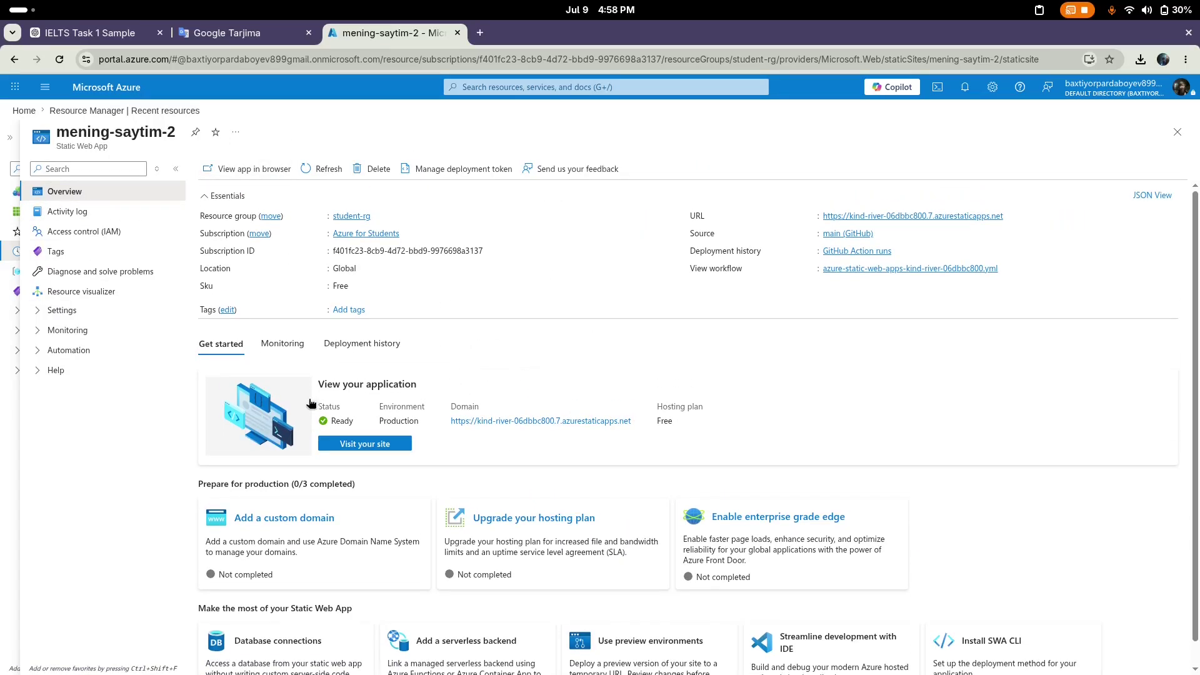
{"action": "left_click_drag", "start_coordinate": [330, 385], "coordinate": [420, 381]}
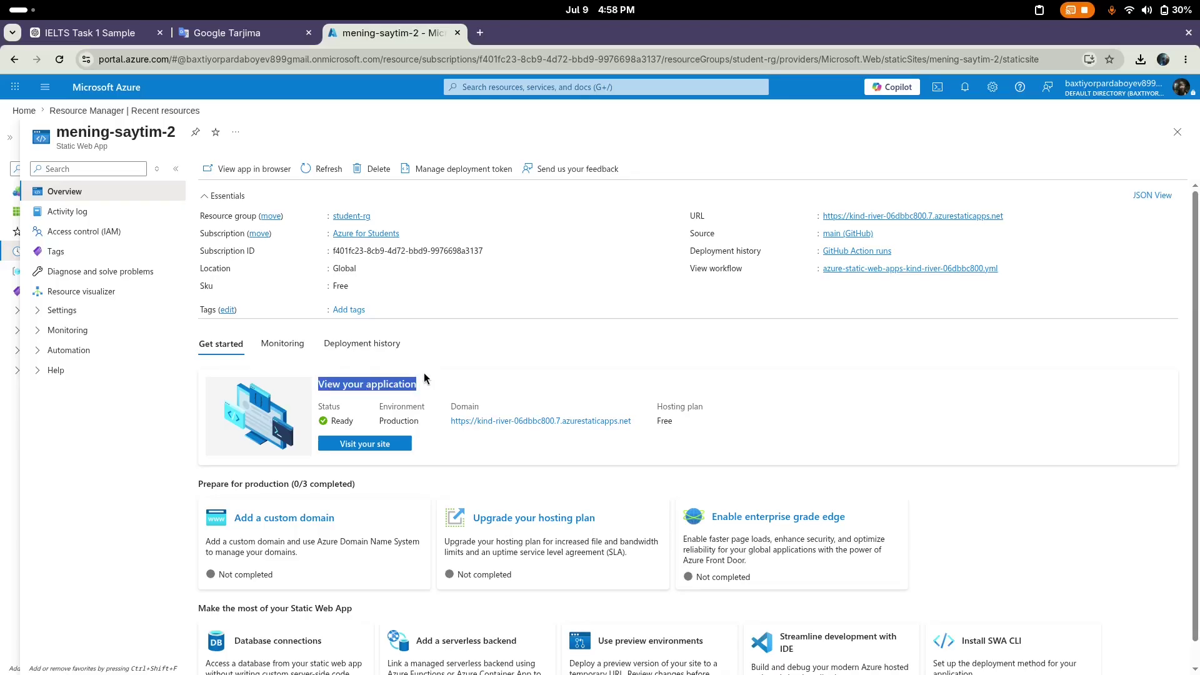
{"action": "left_click", "coordinate": [425, 395]}
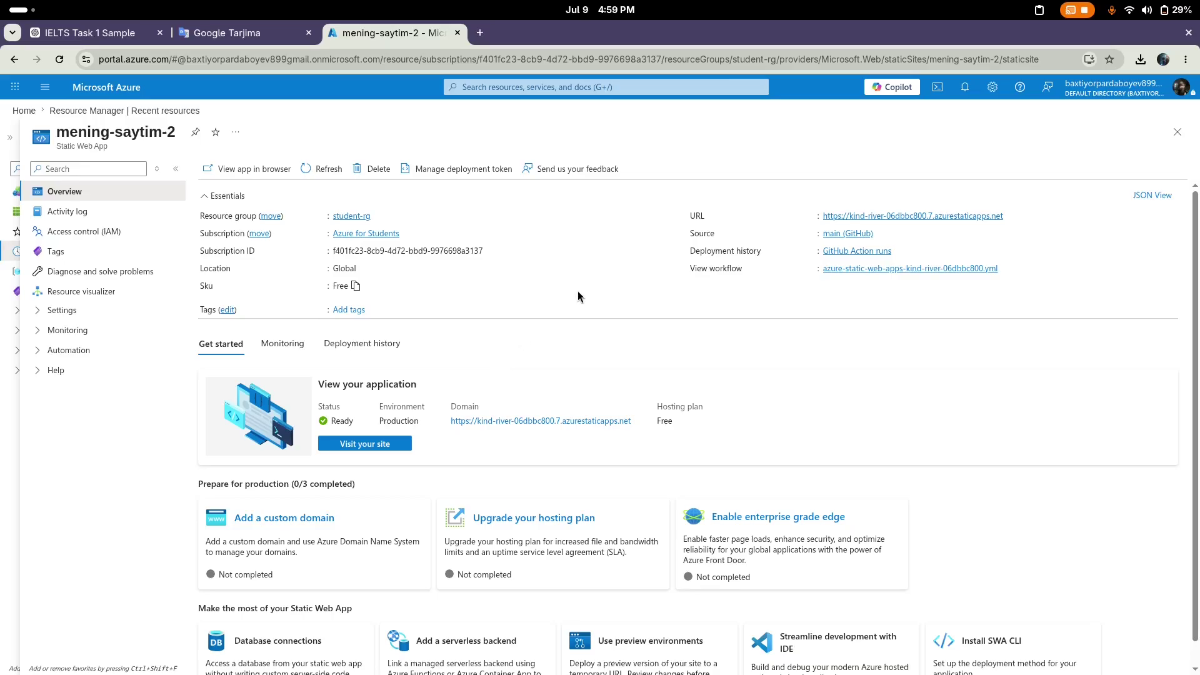
Open the static web app's URL in a new tab, then close the site and return to the app's overview.
{"action": "double_click", "coordinate": [698, 211]}
{"action": "left_click", "coordinate": [831, 216]}
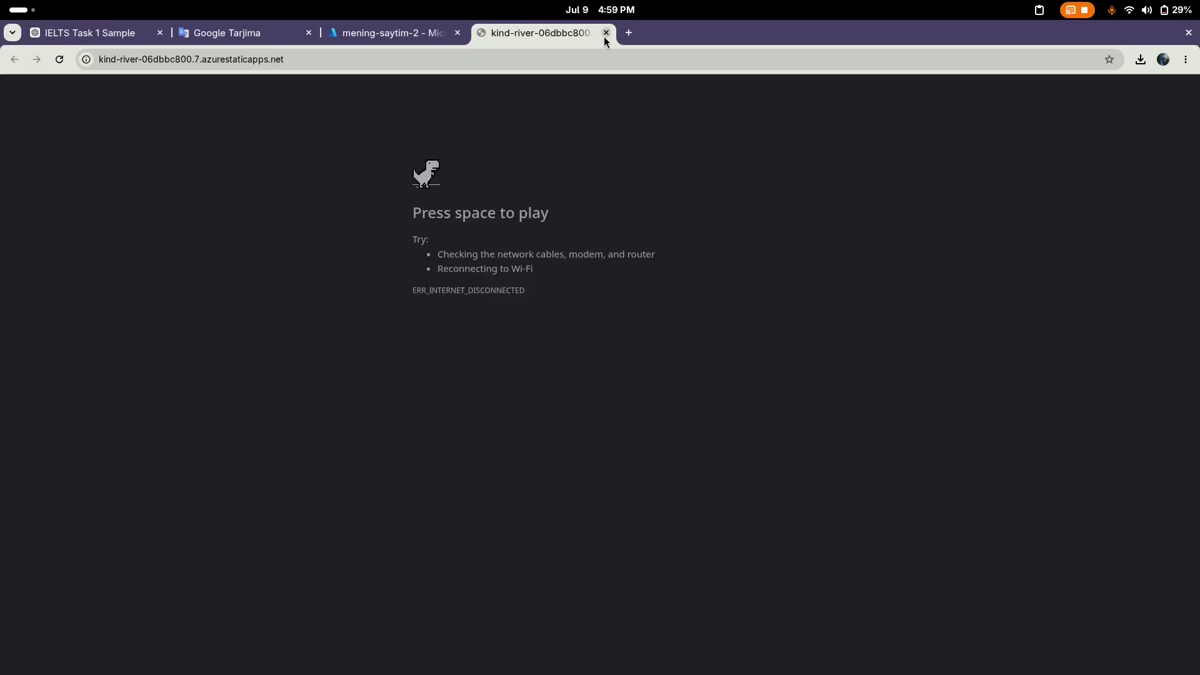
{"action": "left_click", "coordinate": [606, 33]}
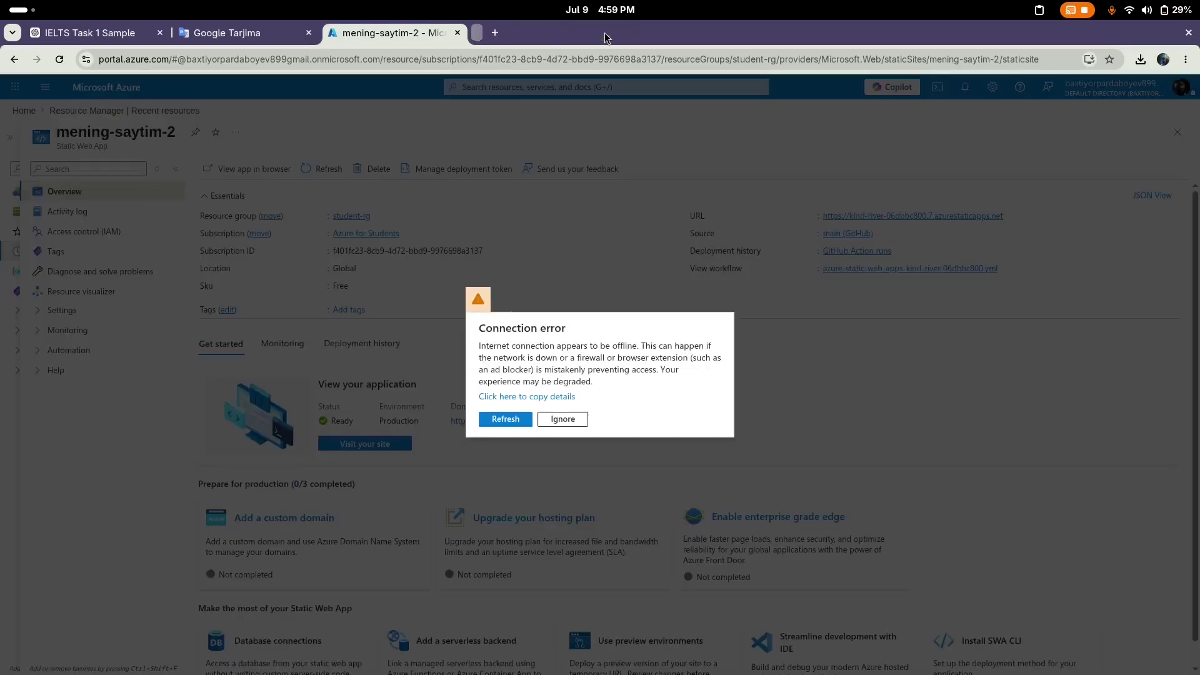
{"action": "left_click", "coordinate": [517, 421]}
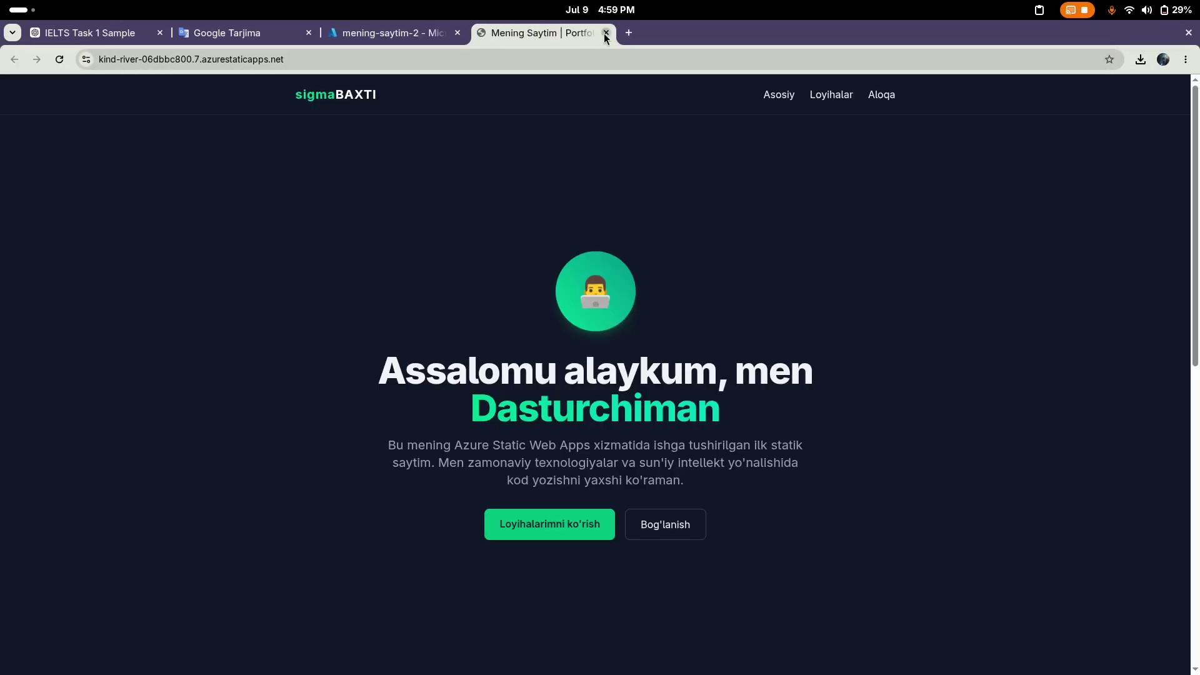
{"action": "left_click", "coordinate": [606, 33]}
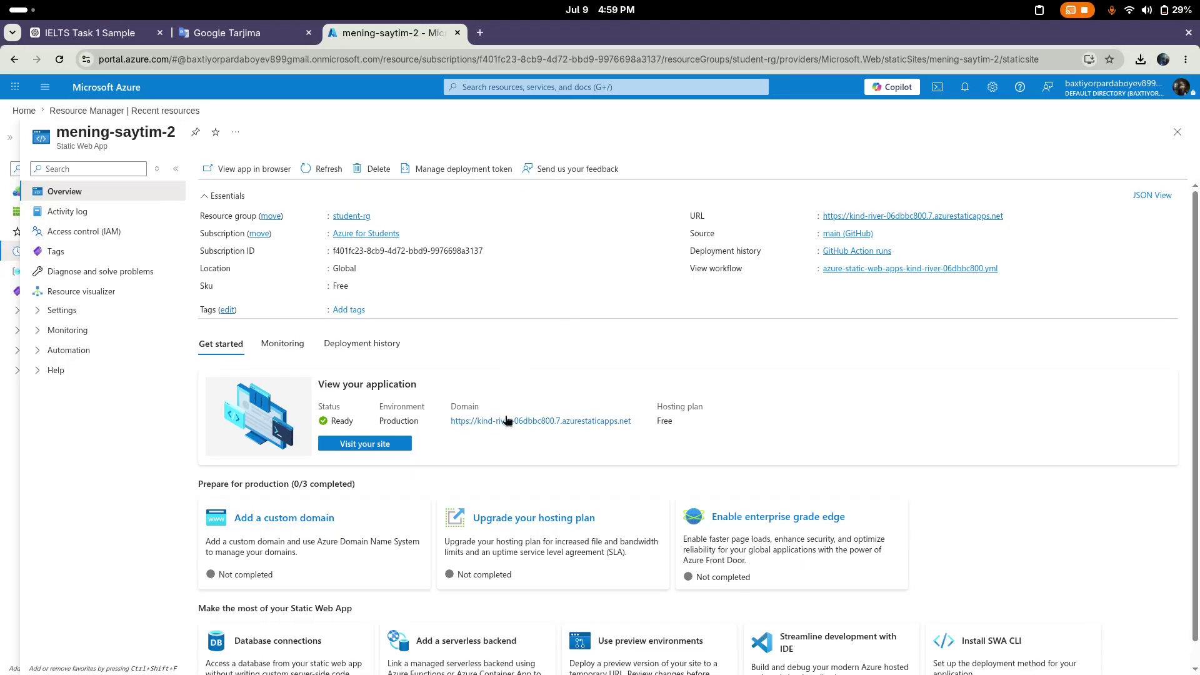
Visit the deployed site from the app's overview and browse its Loyihalar, Aloqa and Asosiy sections.
{"action": "left_click", "coordinate": [373, 446]}
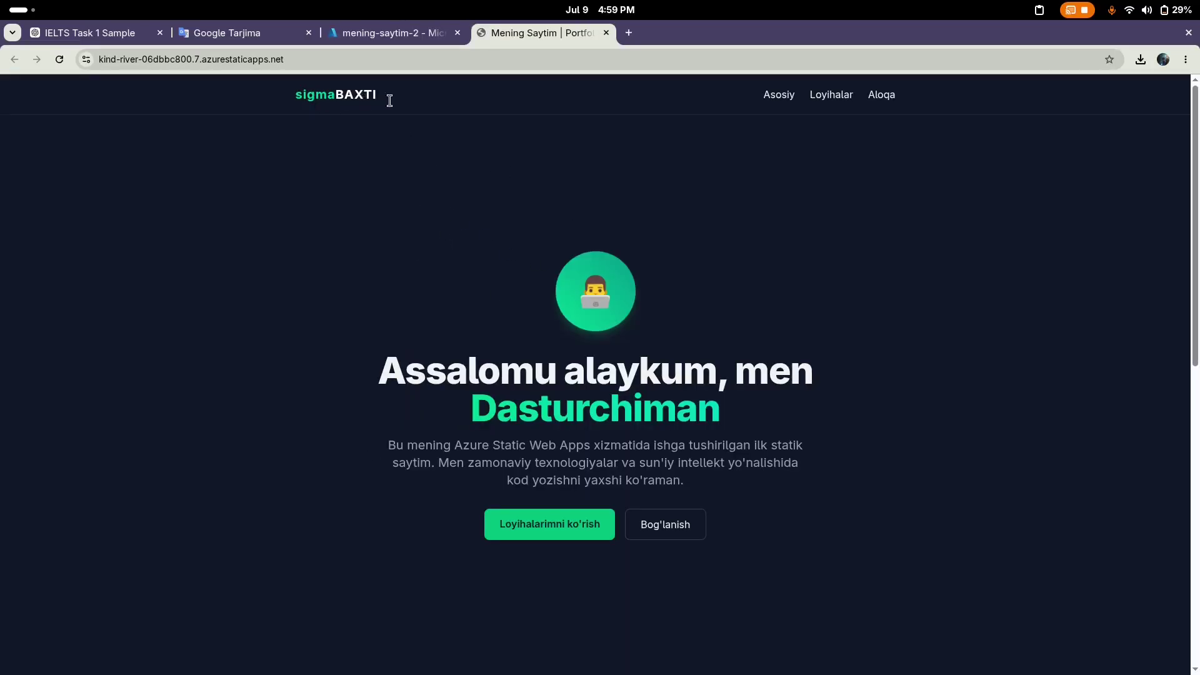
{"action": "left_click", "coordinate": [794, 97]}
{"action": "left_click", "coordinate": [831, 97]}
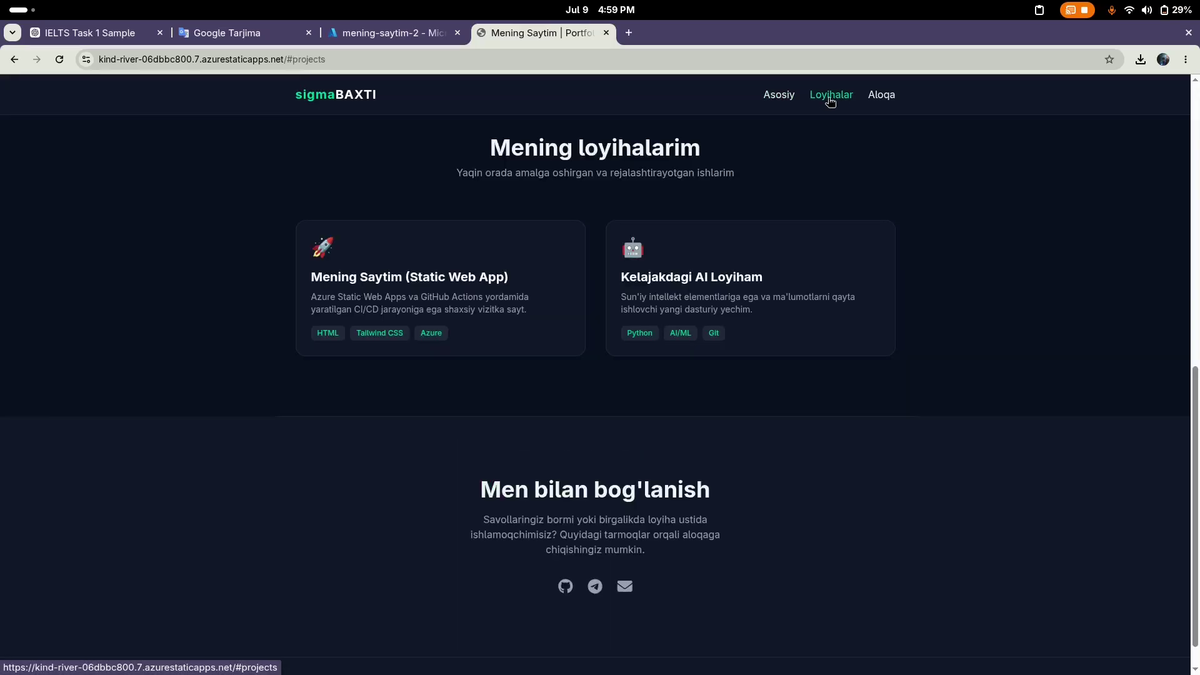
{"action": "left_click", "coordinate": [875, 97]}
{"action": "left_click", "coordinate": [781, 97]}
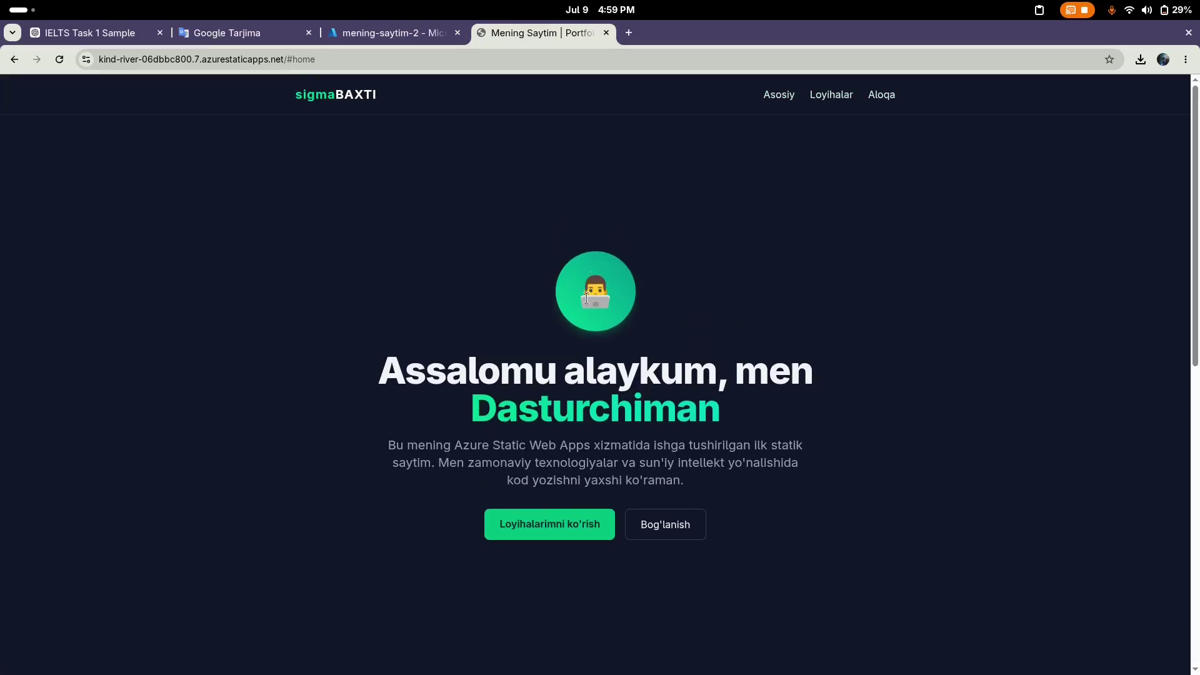
Examine the site's main heading, web address and the content further down the home page.
{"action": "left_click_drag", "start_coordinate": [378, 373], "coordinate": [755, 418]}
{"action": "left_click", "coordinate": [755, 413]}
{"action": "left_click", "coordinate": [384, 55]}
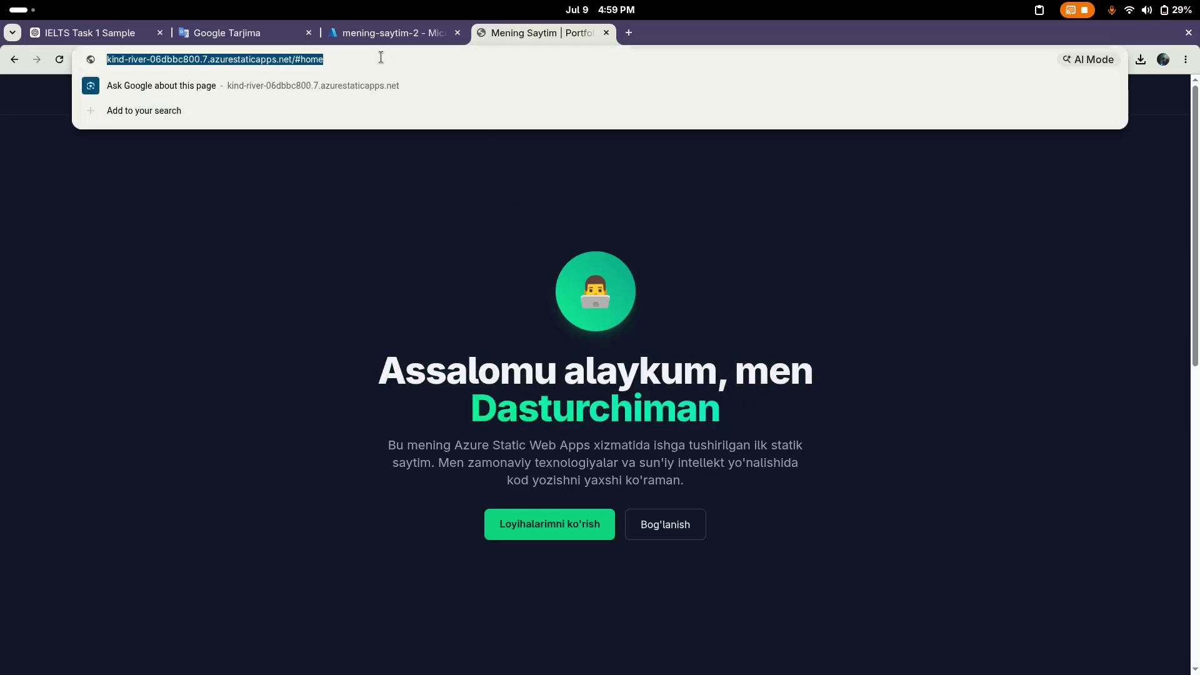
{"action": "left_click", "coordinate": [344, 57]}
{"action": "left_click", "coordinate": [400, 243]}
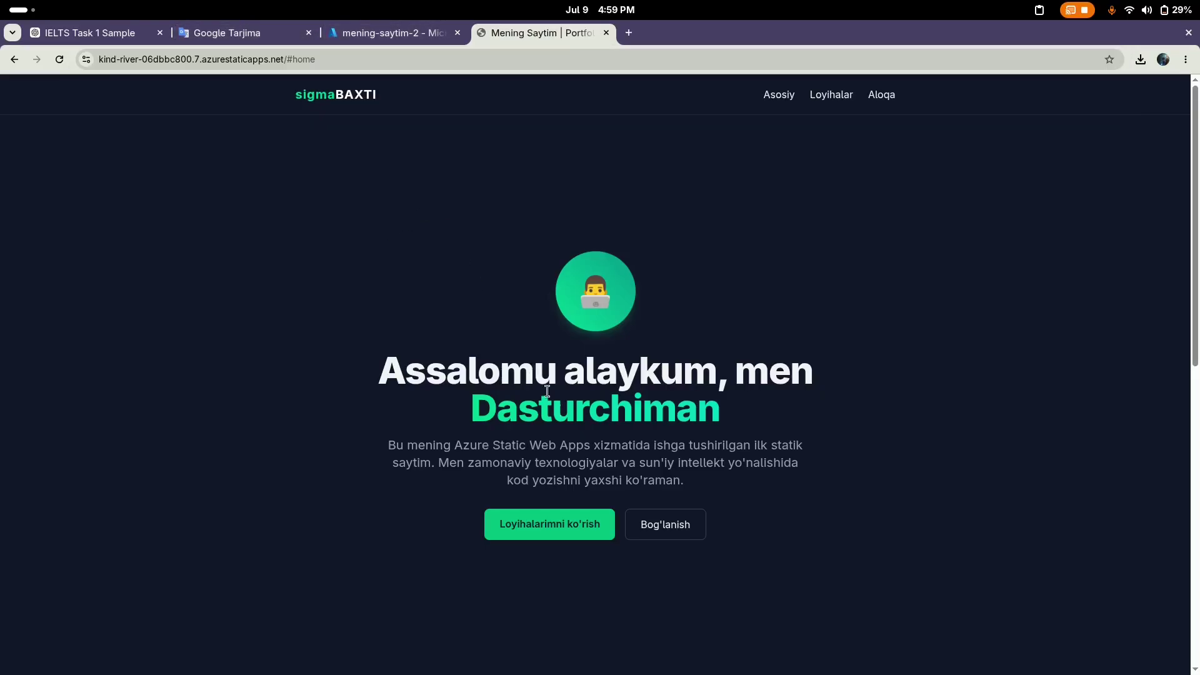
{"action": "scroll", "coordinate": [547, 391], "scroll_direction": "down", "scroll_amount": 2}
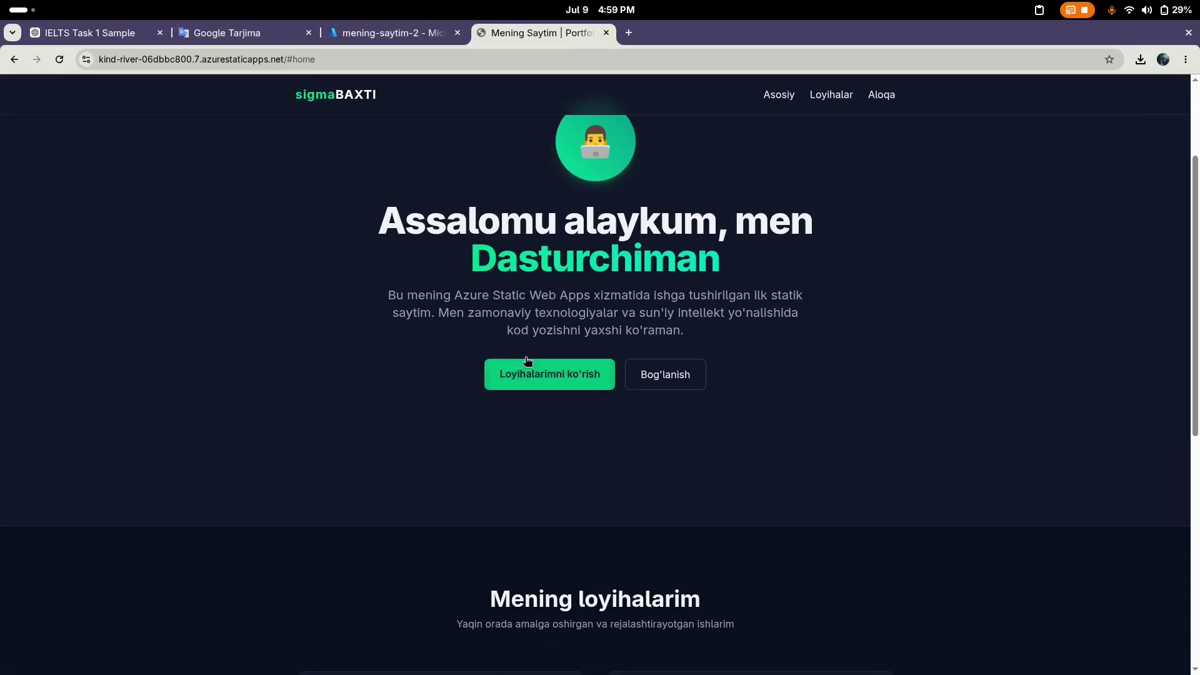
{"action": "left_click", "coordinate": [648, 373]}
{"action": "scroll", "coordinate": [599, 331], "scroll_direction": "up", "scroll_amount": 10}
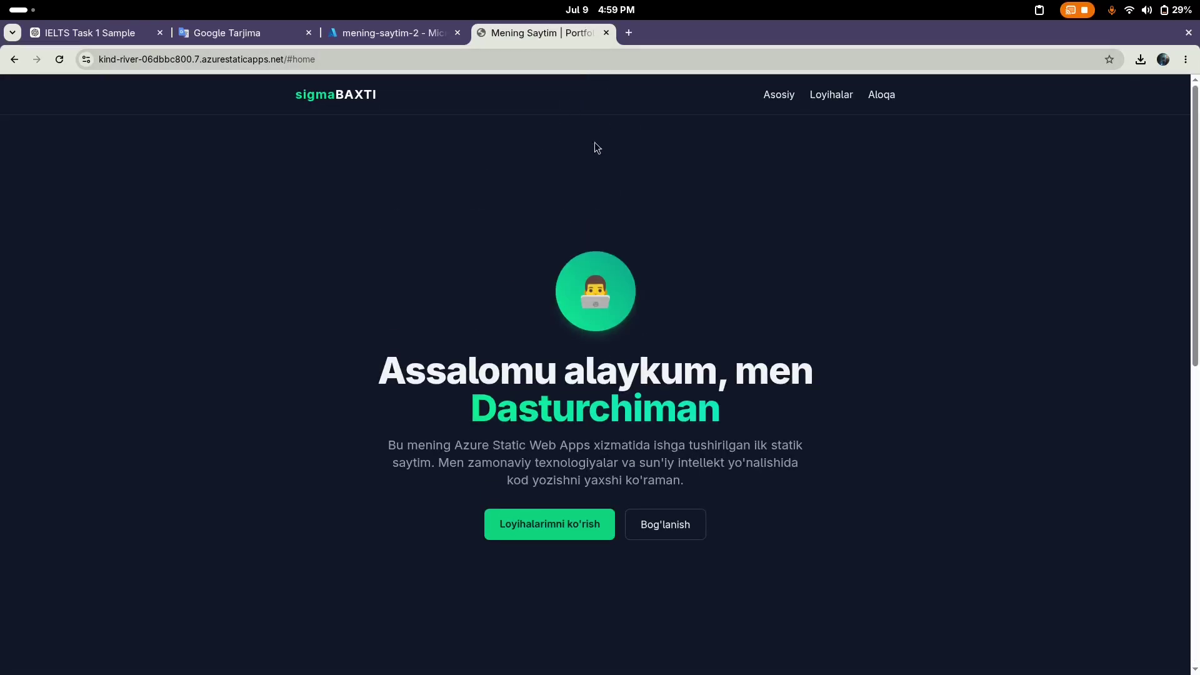
Close the deployed site and return to the Azure portal home page.
{"action": "key", "text": "ctrl+w"}
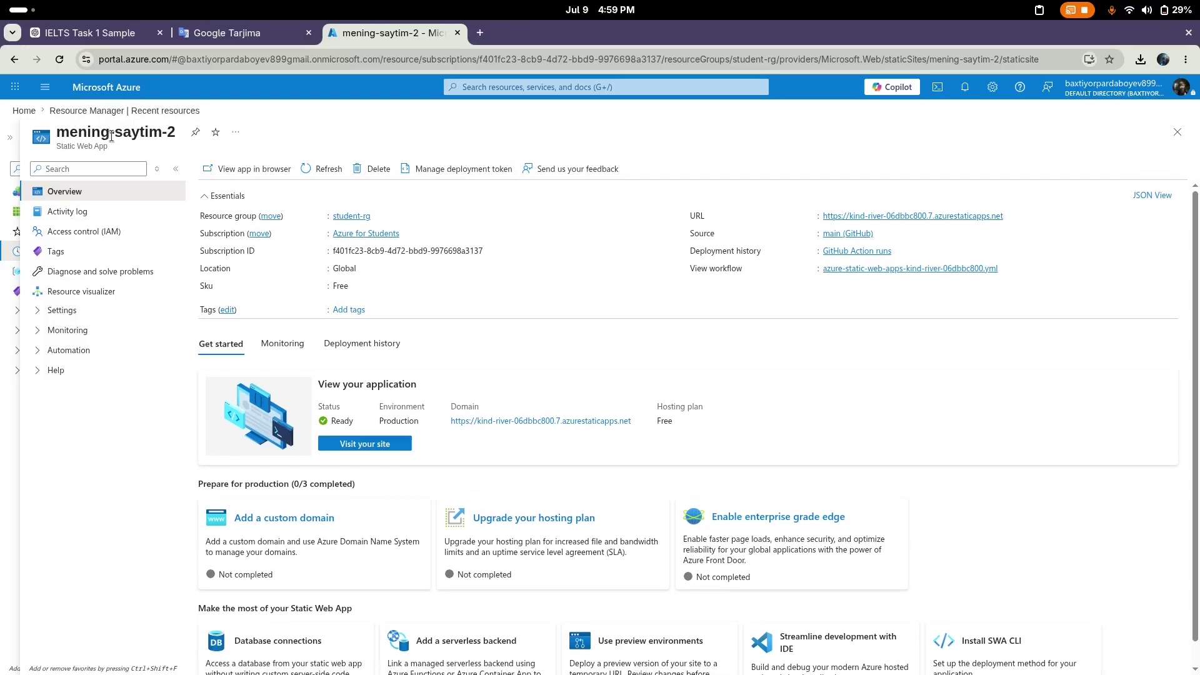
{"action": "left_click", "coordinate": [87, 88]}
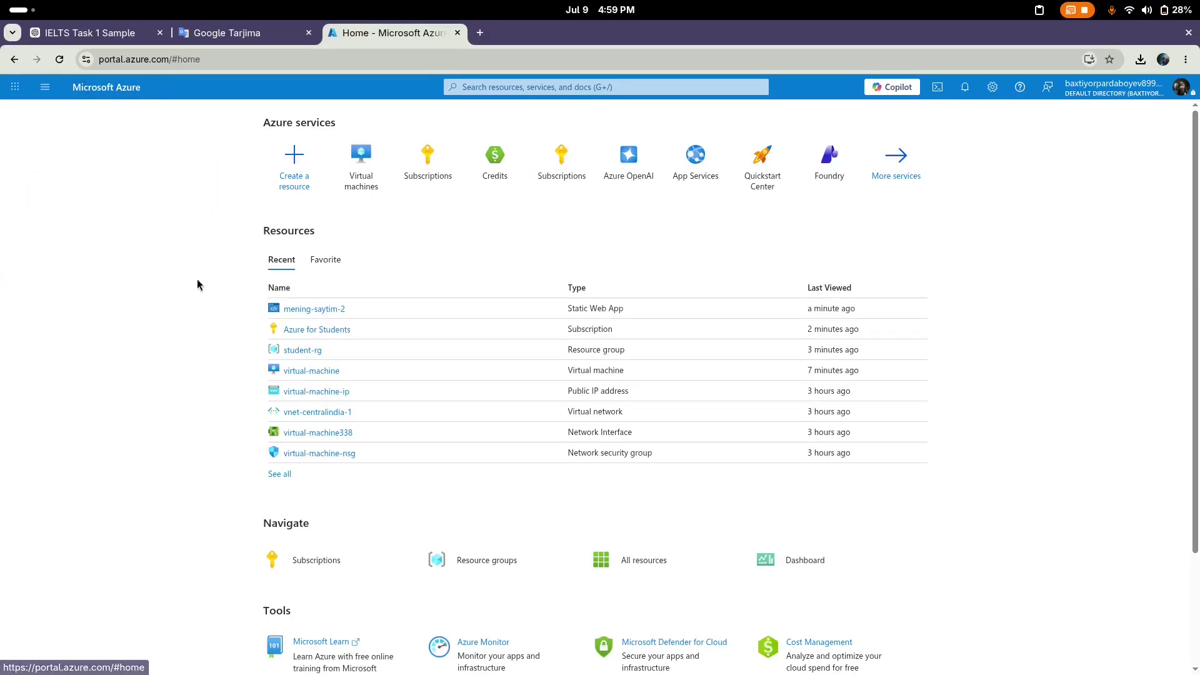
Open the virtual-machine resource from the recent resources and look through its overview properties.
{"action": "left_click", "coordinate": [317, 375]}
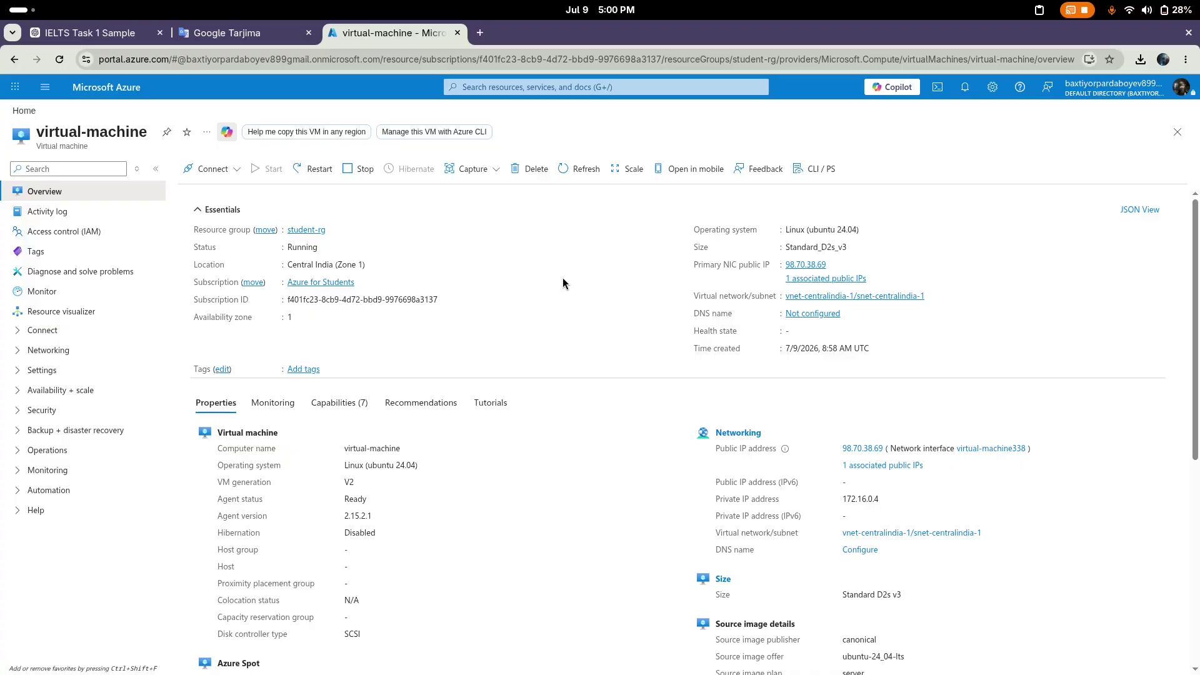
{"action": "scroll", "coordinate": [553, 306], "scroll_direction": "down", "scroll_amount": 1}
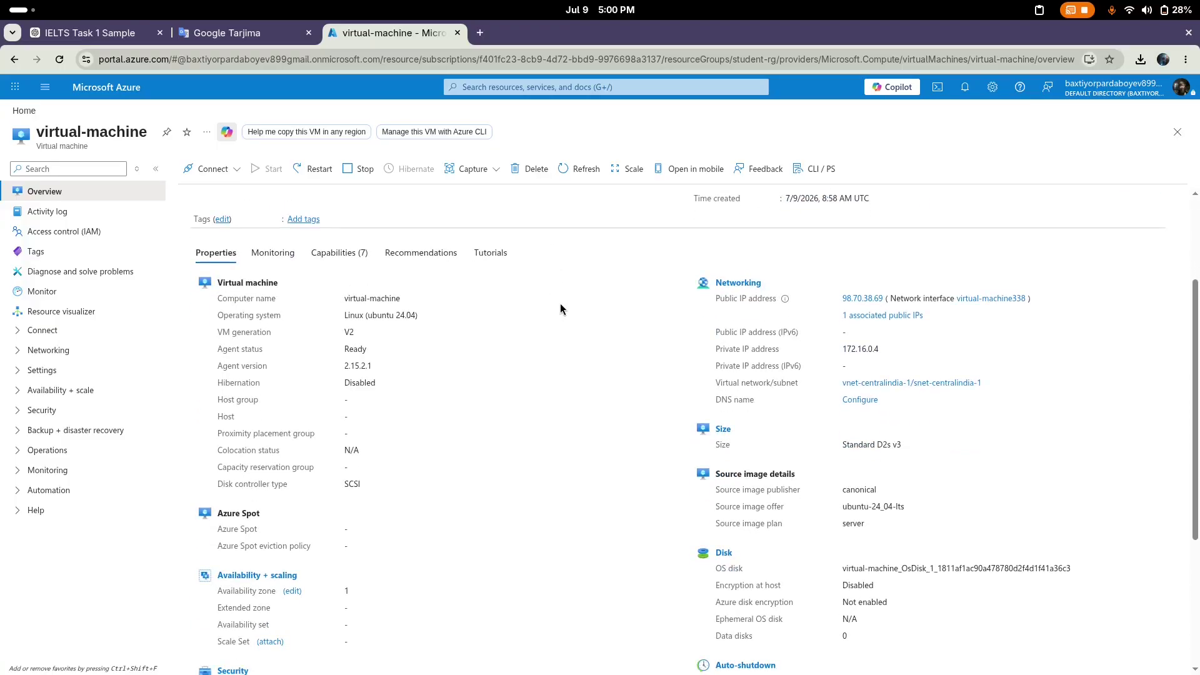
{"action": "scroll", "coordinate": [559, 302], "scroll_direction": "down", "scroll_amount": 2}
{"action": "scroll", "coordinate": [558, 307], "scroll_direction": "down", "scroll_amount": 2}
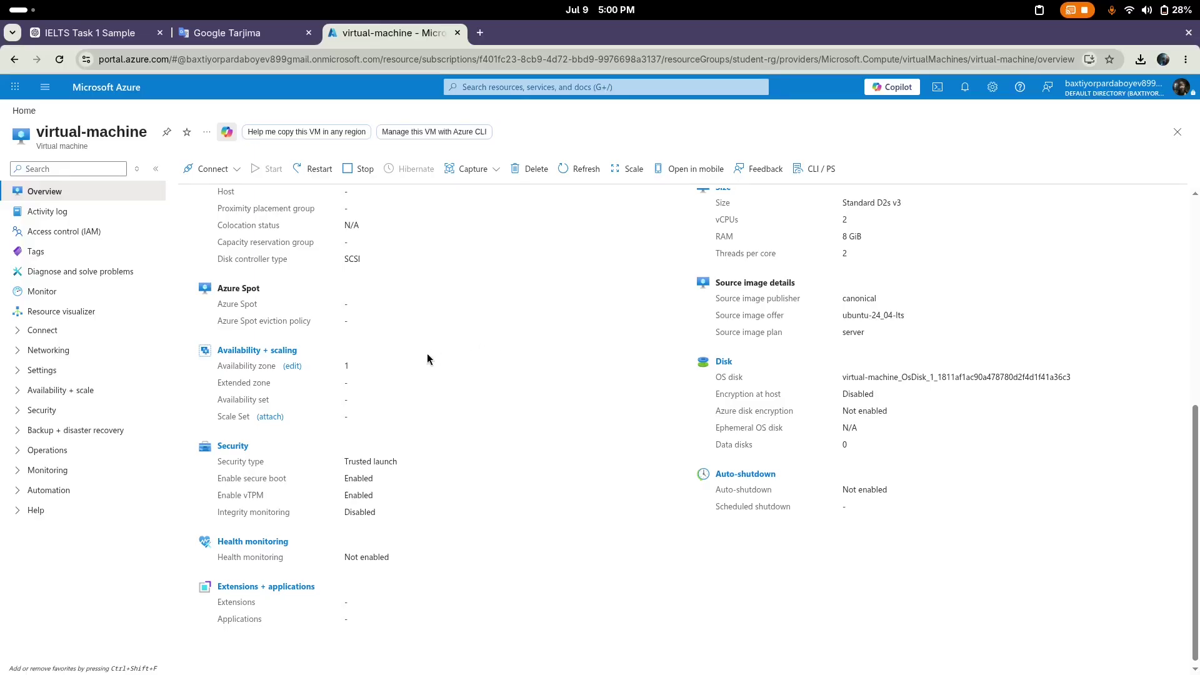
{"action": "scroll", "coordinate": [428, 358], "scroll_direction": "up", "scroll_amount": 4}
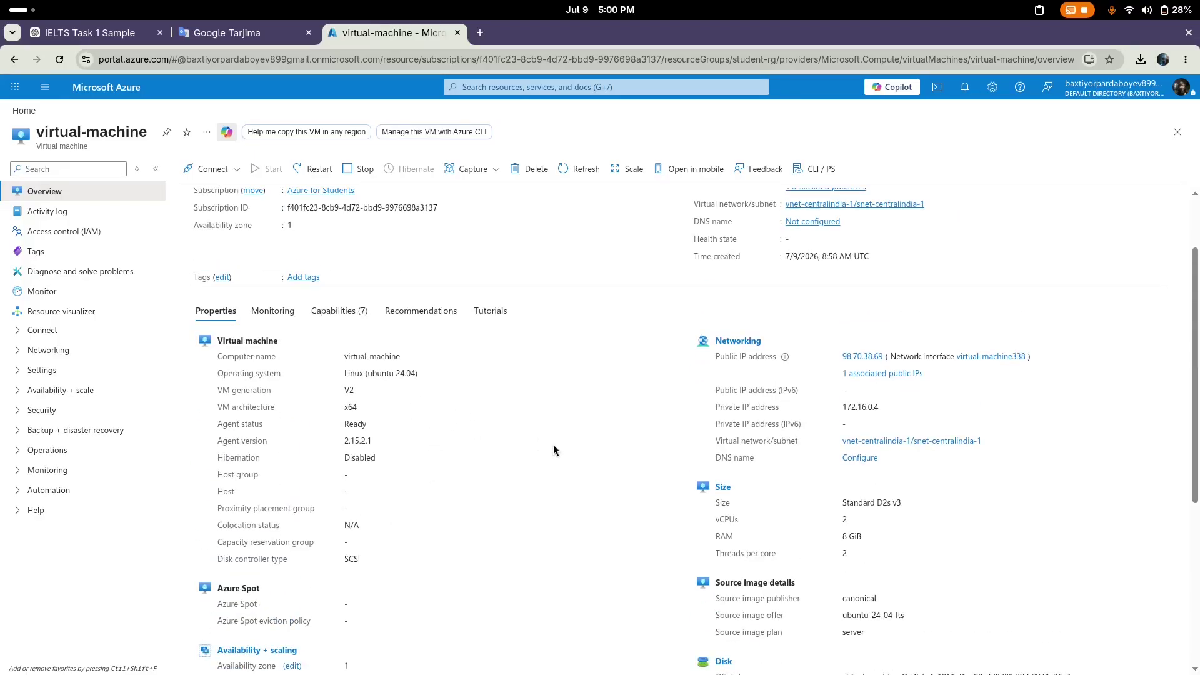
{"action": "scroll", "coordinate": [500, 425], "scroll_direction": "up", "scroll_amount": 1}
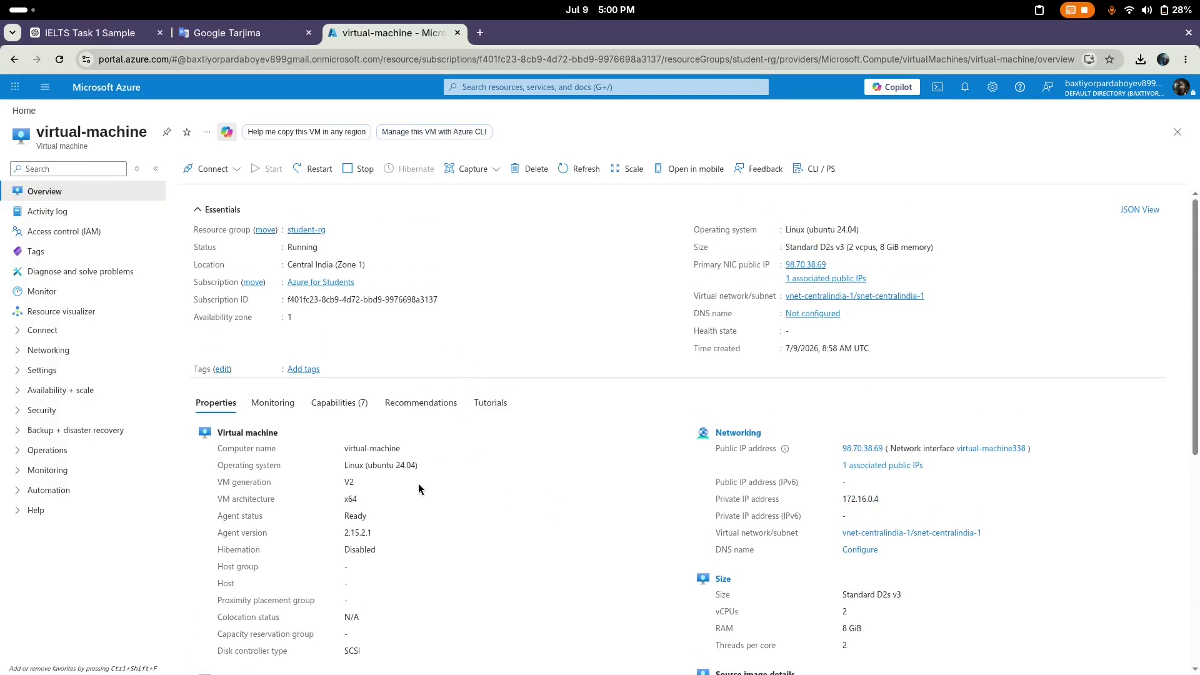
{"action": "triple_click", "coordinate": [235, 435]}
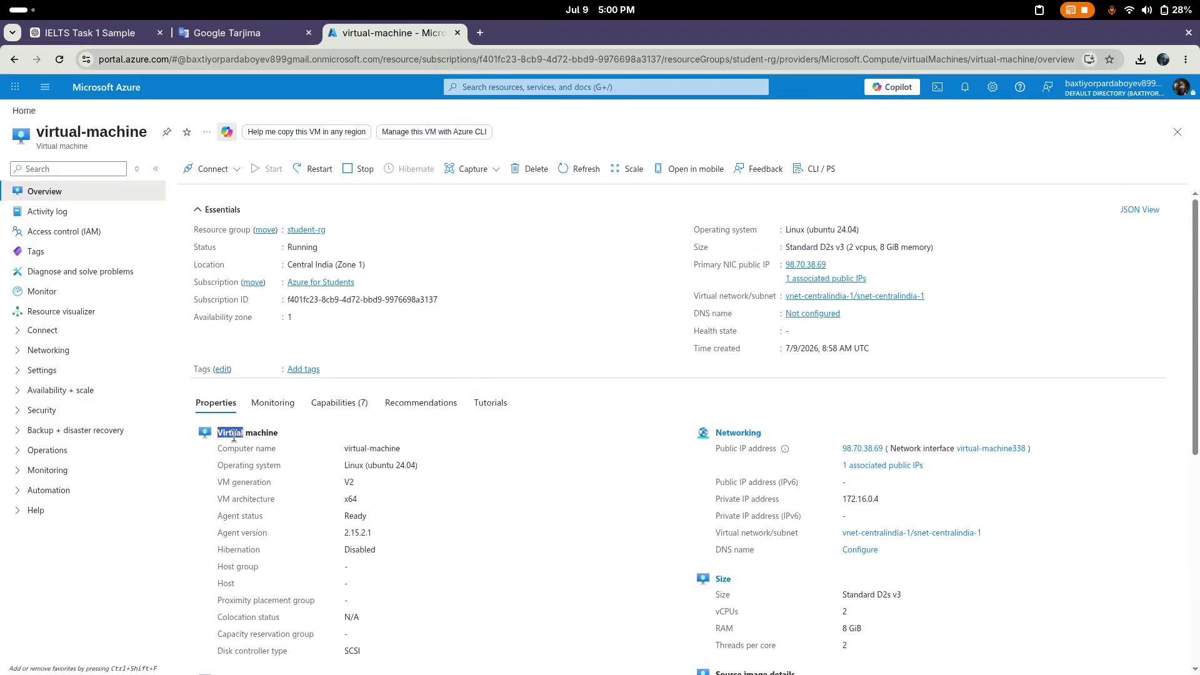
{"action": "left_click", "coordinate": [291, 441]}
Examine the virtual machine's computer name and operating system in its properties.
{"action": "scroll", "coordinate": [313, 437], "scroll_direction": "down", "scroll_amount": 2}
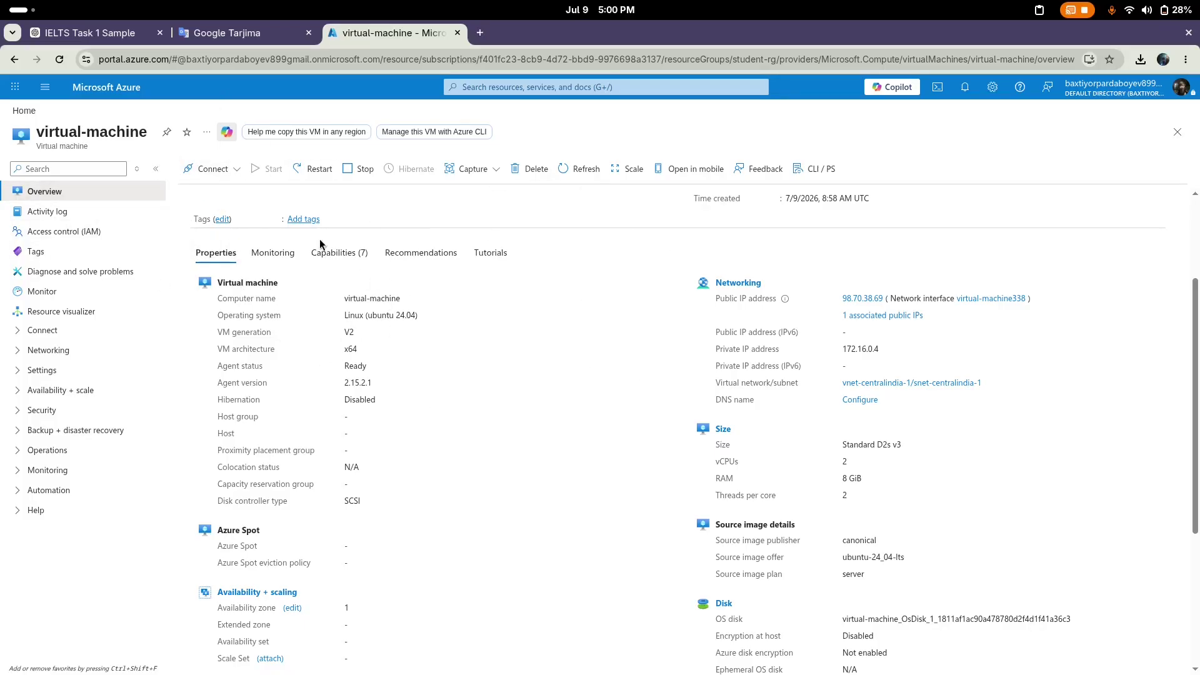
{"action": "left_click_drag", "start_coordinate": [356, 399], "coordinate": [349, 451]}
{"action": "left_click", "coordinate": [414, 361]}
{"action": "left_click_drag", "start_coordinate": [354, 298], "coordinate": [384, 299]}
{"action": "left_click", "coordinate": [265, 299]}
{"action": "left_click_drag", "start_coordinate": [345, 315], "coordinate": [420, 318]}
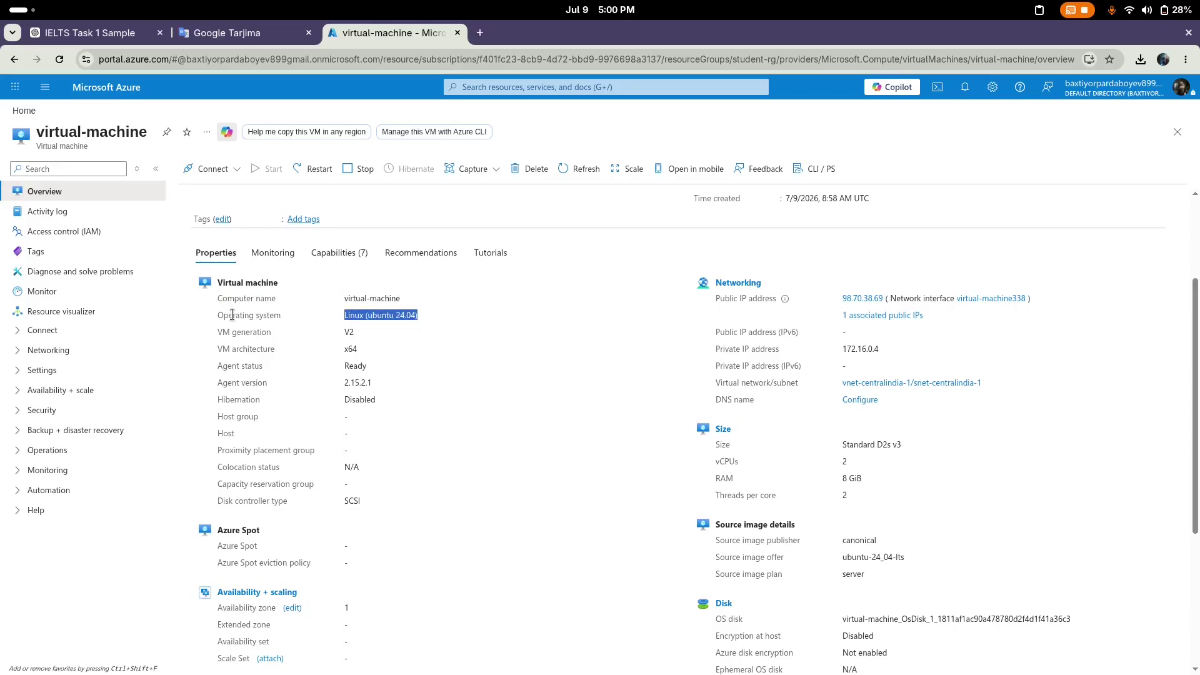
{"action": "triple_click", "coordinate": [232, 315]}
{"action": "left_click", "coordinate": [355, 315]}
{"action": "left_click_drag", "start_coordinate": [355, 315], "coordinate": [420, 314]}
{"action": "left_click", "coordinate": [425, 317]}
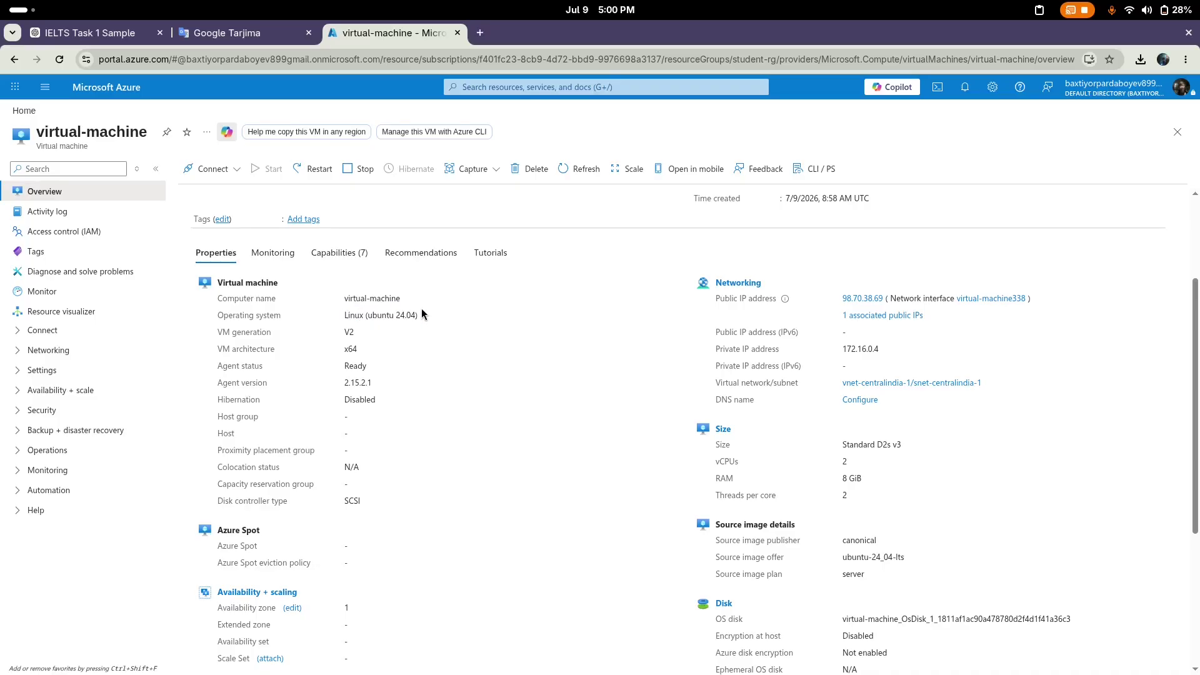
{"action": "left_click_drag", "start_coordinate": [349, 316], "coordinate": [420, 315]}
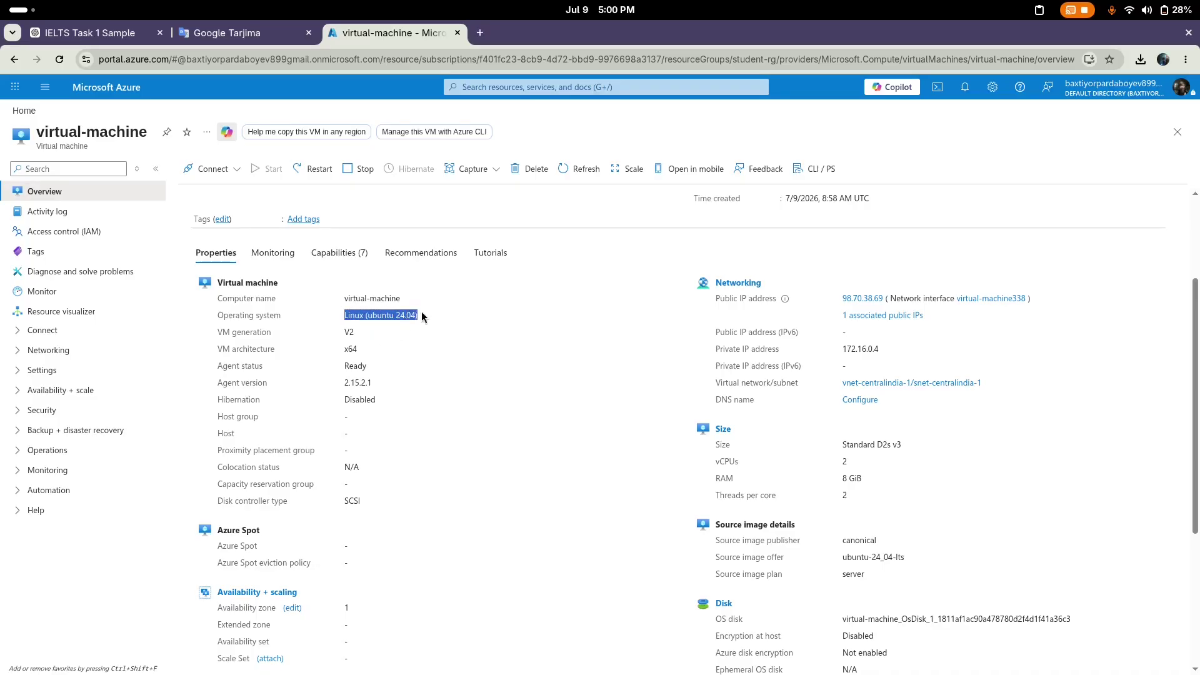
{"action": "left_click", "coordinate": [394, 325]}
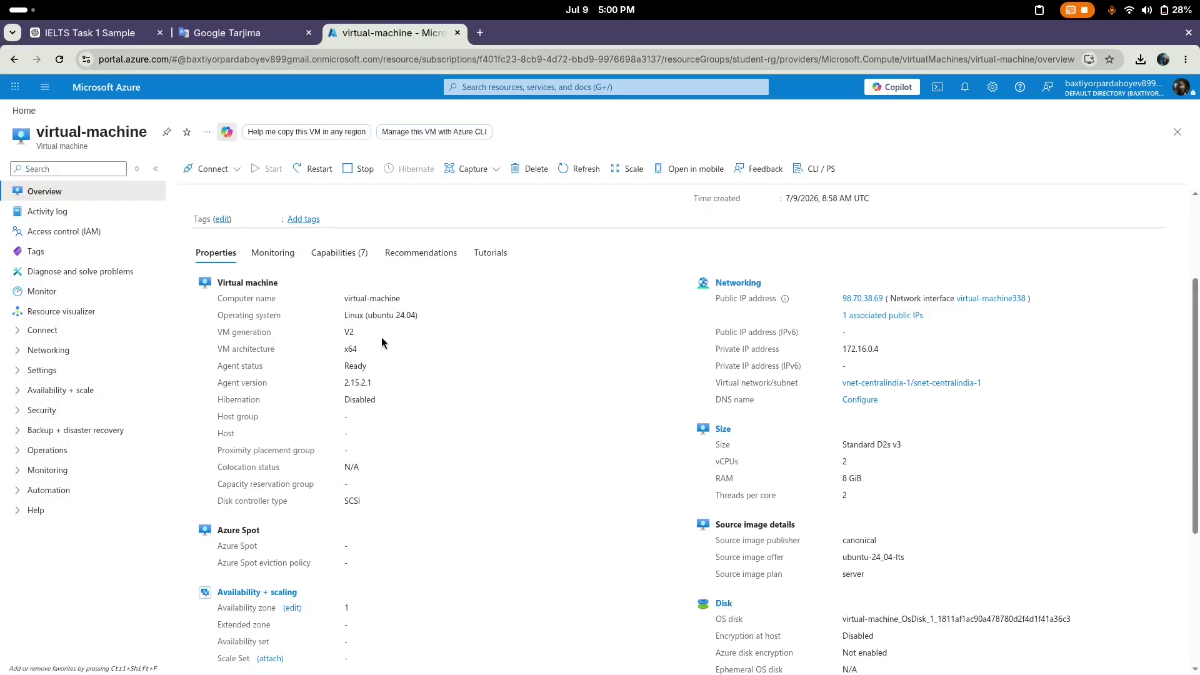
Examine the virtual machine's architecture and agent status, then look over the remaining property sections.
{"action": "double_click", "coordinate": [350, 348]}
{"action": "left_click", "coordinate": [257, 350]}
{"action": "left_click_drag", "start_coordinate": [219, 366], "coordinate": [418, 373]}
{"action": "left_click", "coordinate": [418, 372]}
{"action": "scroll", "coordinate": [288, 436], "scroll_direction": "down", "scroll_amount": 3}
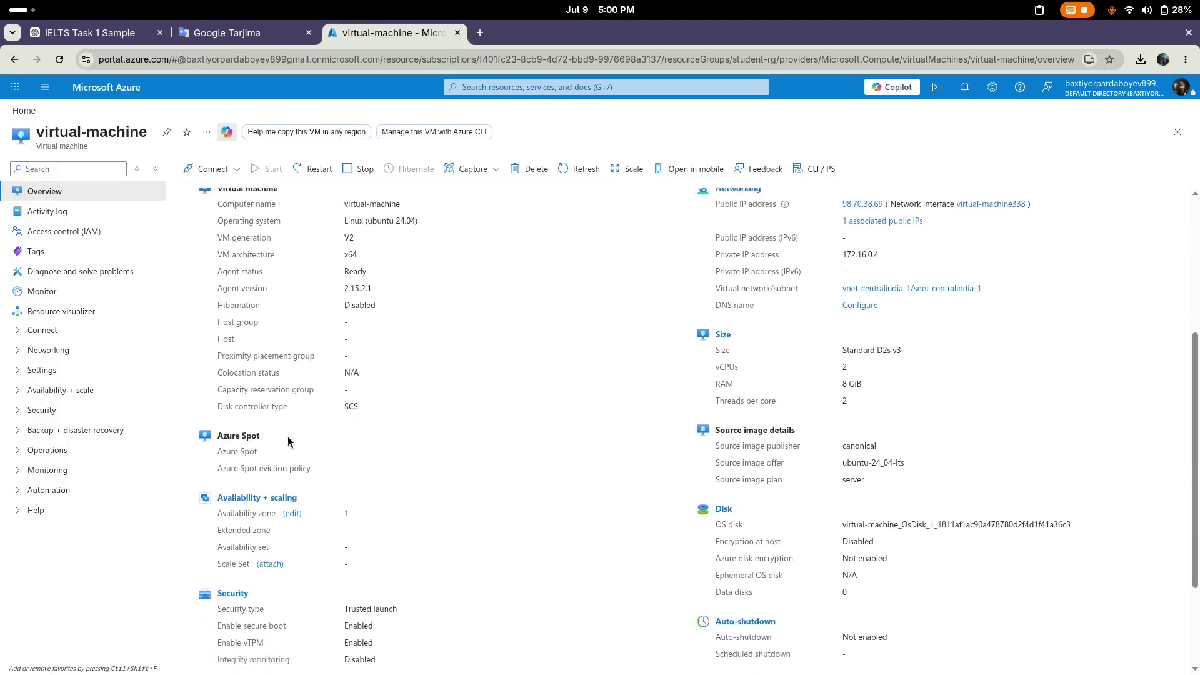
{"action": "scroll", "coordinate": [330, 392], "scroll_direction": "up", "scroll_amount": 3}
{"action": "scroll", "coordinate": [321, 399], "scroll_direction": "down", "scroll_amount": 2}
{"action": "scroll", "coordinate": [320, 404], "scroll_direction": "down", "scroll_amount": 2}
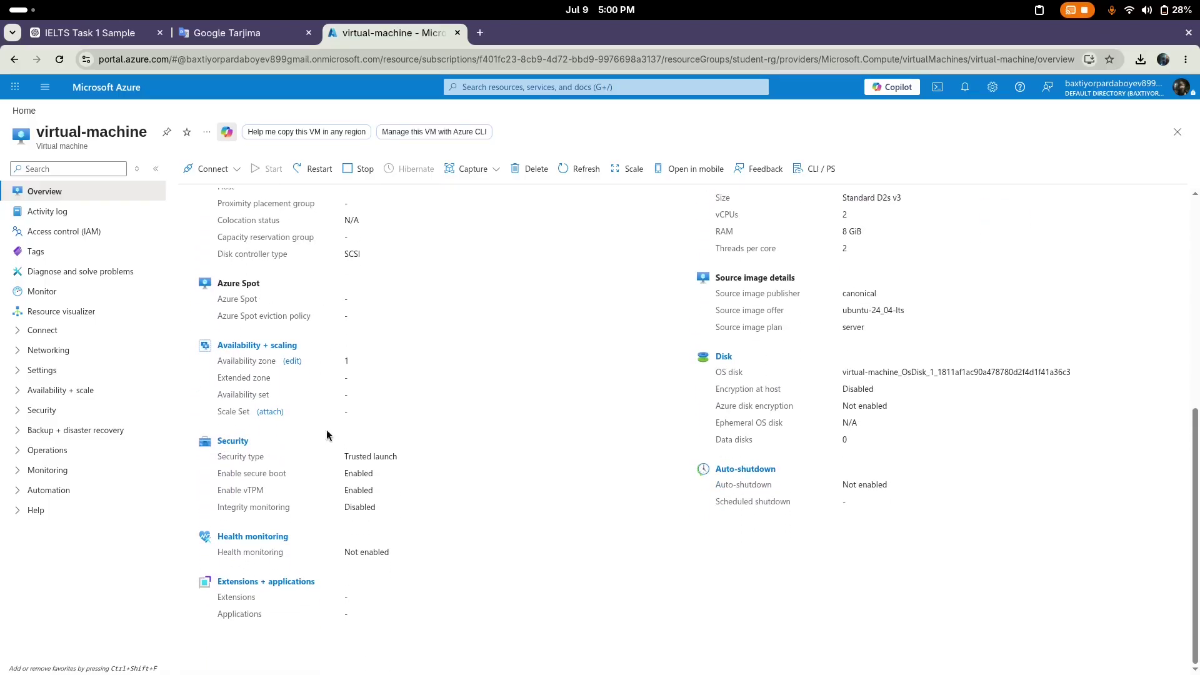
{"action": "scroll", "coordinate": [542, 402], "scroll_direction": "up", "scroll_amount": 7}
{"action": "scroll", "coordinate": [618, 372], "scroll_direction": "down", "scroll_amount": 5}
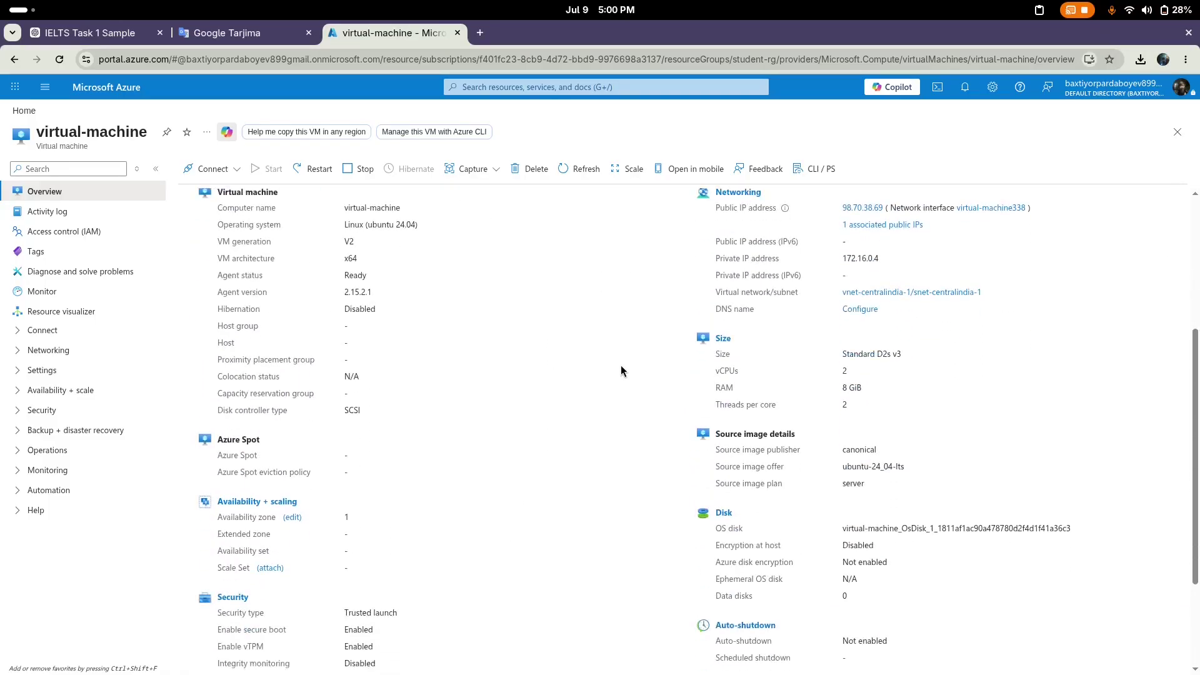
{"action": "scroll", "coordinate": [662, 331], "scroll_direction": "up", "scroll_amount": 2}
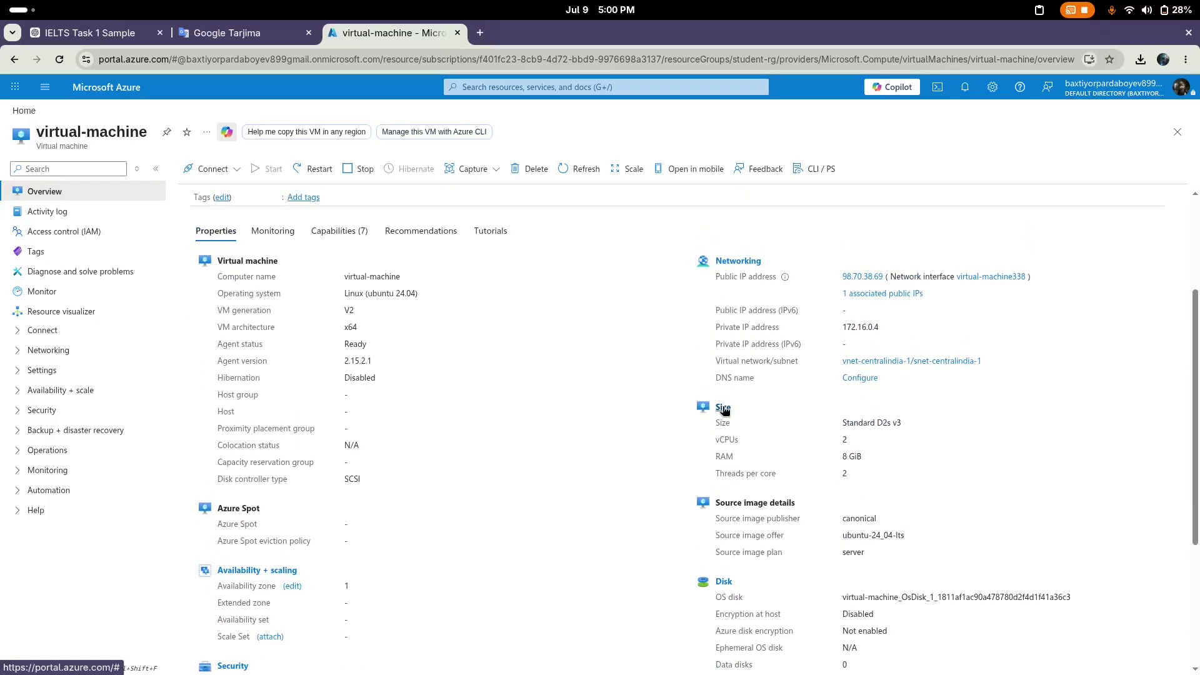
Examine the virtual machine's Size section, including its size, vCPUs and RAM, and the source image details.
{"action": "left_click_drag", "start_coordinate": [753, 405], "coordinate": [618, 404]}
{"action": "left_click", "coordinate": [617, 403]}
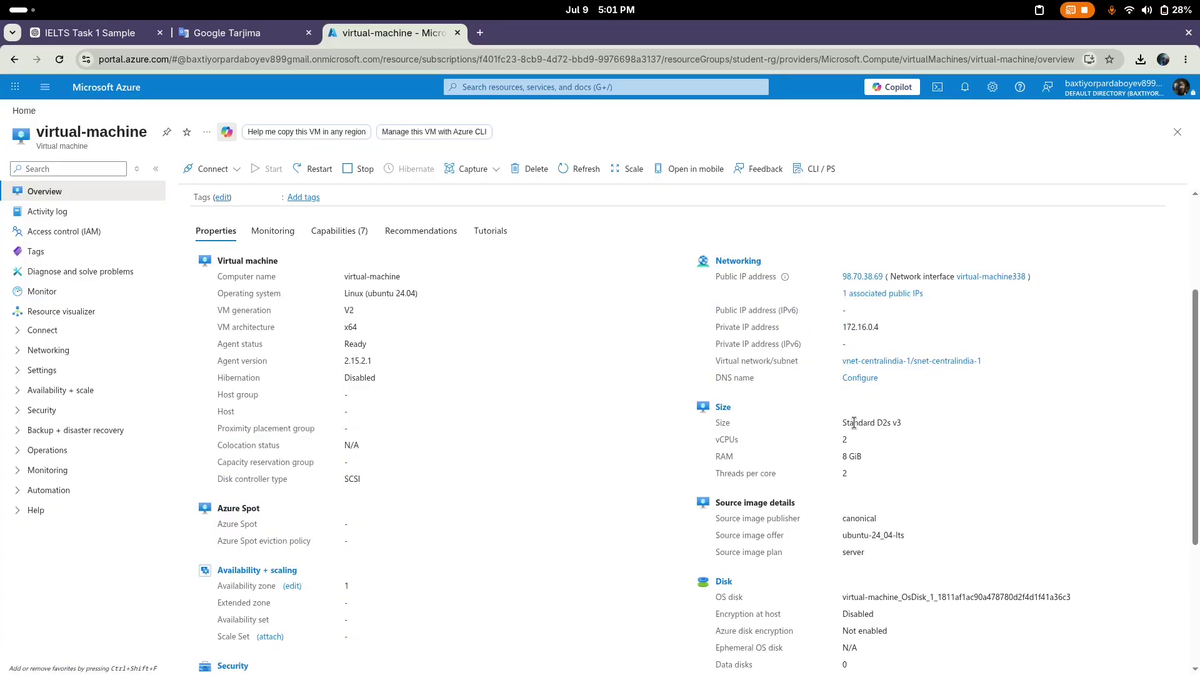
{"action": "left_click_drag", "start_coordinate": [853, 423], "coordinate": [906, 424]}
{"action": "left_click", "coordinate": [907, 423]}
{"action": "scroll", "coordinate": [895, 416], "scroll_direction": "down", "scroll_amount": 3}
{"action": "left_click_drag", "start_coordinate": [716, 289], "coordinate": [862, 308]}
{"action": "left_click", "coordinate": [792, 317]}
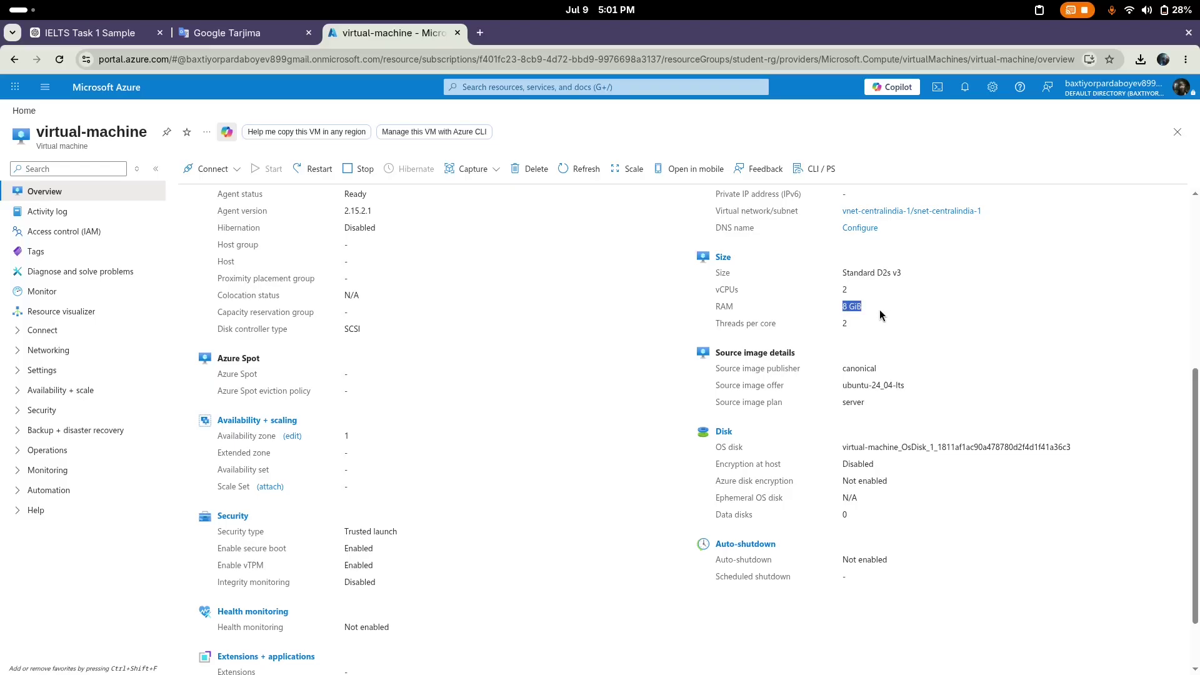
{"action": "left_click", "coordinate": [879, 309]}
{"action": "scroll", "coordinate": [841, 319], "scroll_direction": "down", "scroll_amount": 1}
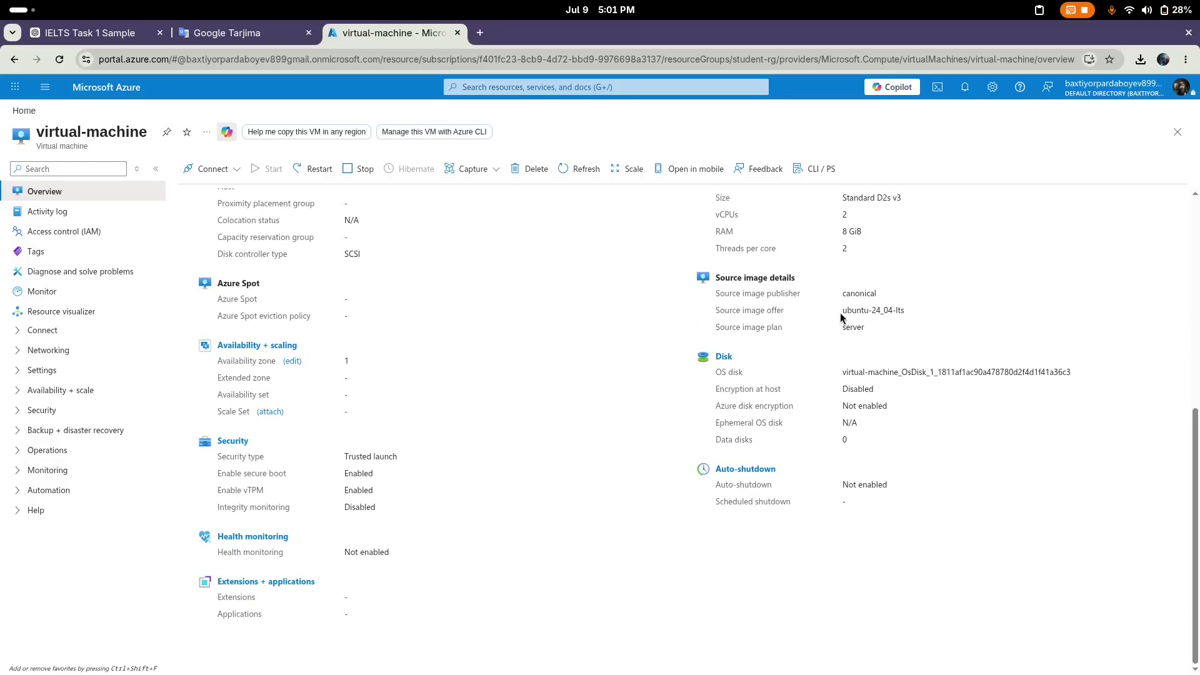
Return to the portal home page and look over the Resources section and the content below it.
{"action": "scroll", "coordinate": [524, 387], "scroll_direction": "up", "scroll_amount": 5}
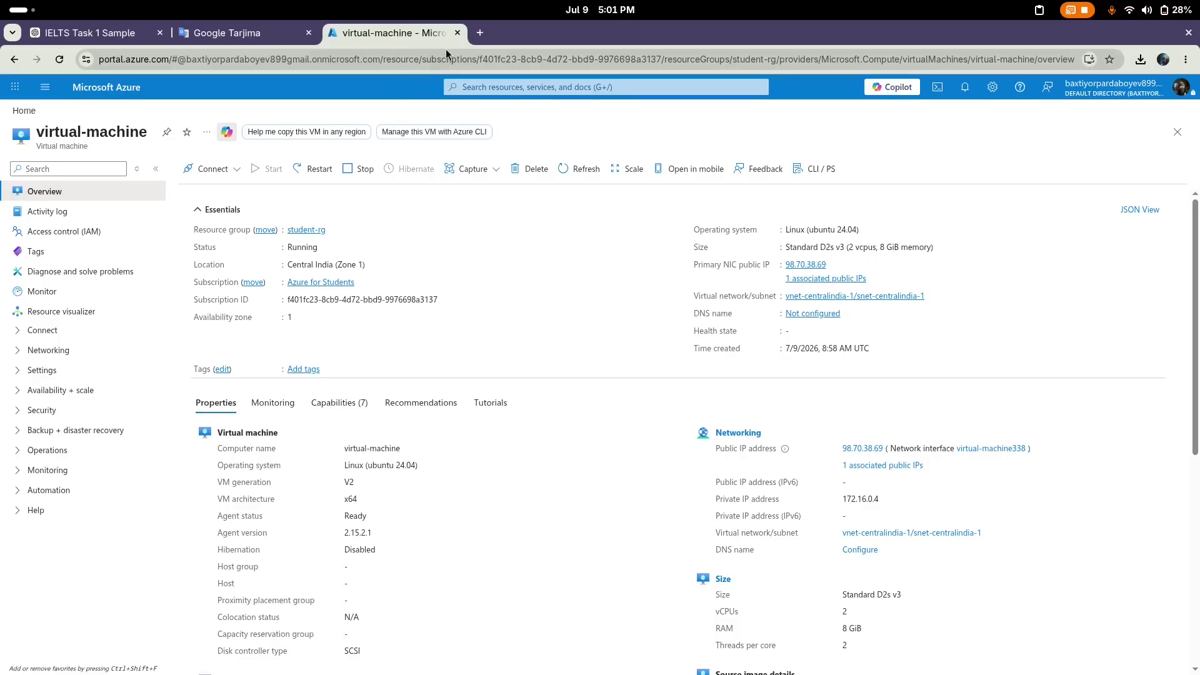
{"action": "left_click", "coordinate": [112, 88]}
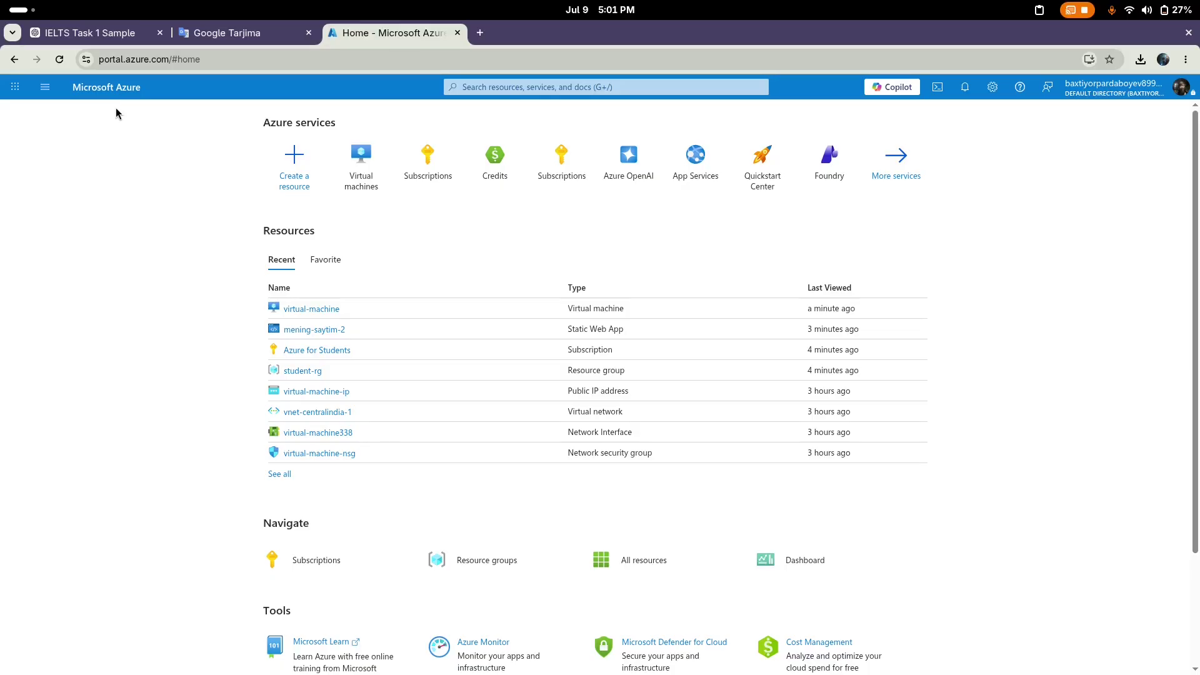
{"action": "double_click", "coordinate": [284, 230]}
{"action": "left_click", "coordinate": [327, 231]}
{"action": "double_click", "coordinate": [311, 231]}
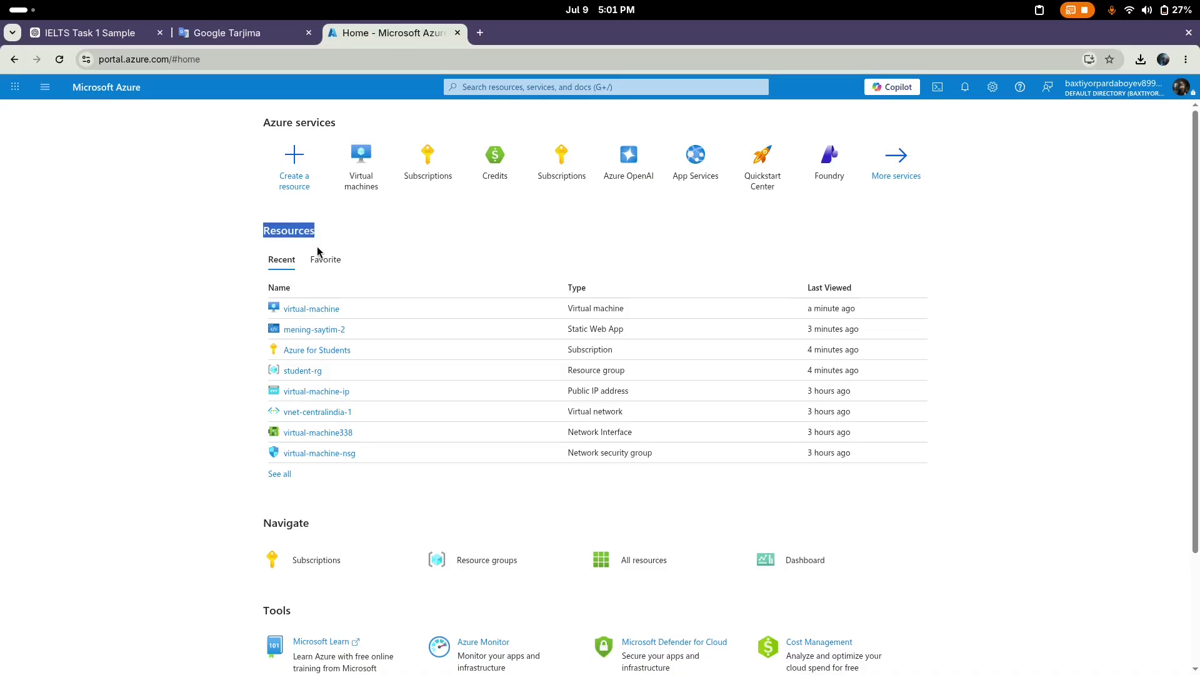
{"action": "left_click", "coordinate": [356, 236]}
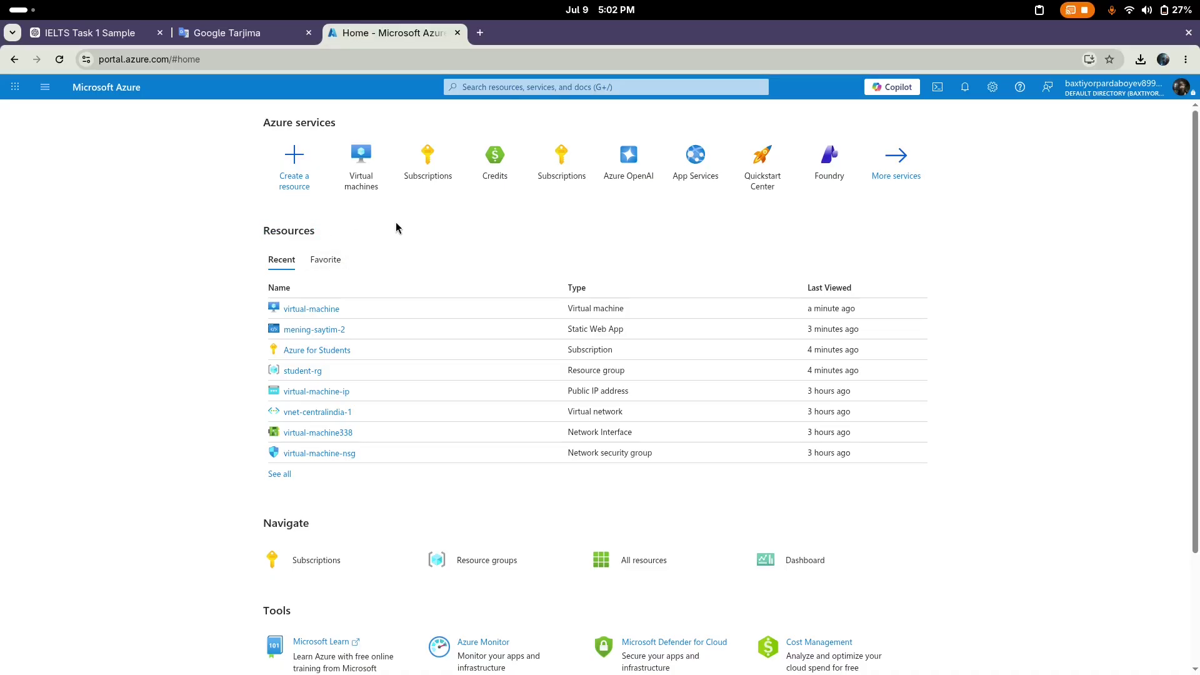
{"action": "scroll", "coordinate": [228, 338], "scroll_direction": "down", "scroll_amount": 1}
{"action": "scroll", "coordinate": [238, 315], "scroll_direction": "up", "scroll_amount": 1}
{"action": "scroll", "coordinate": [122, 247], "scroll_direction": "down", "scroll_amount": 2}
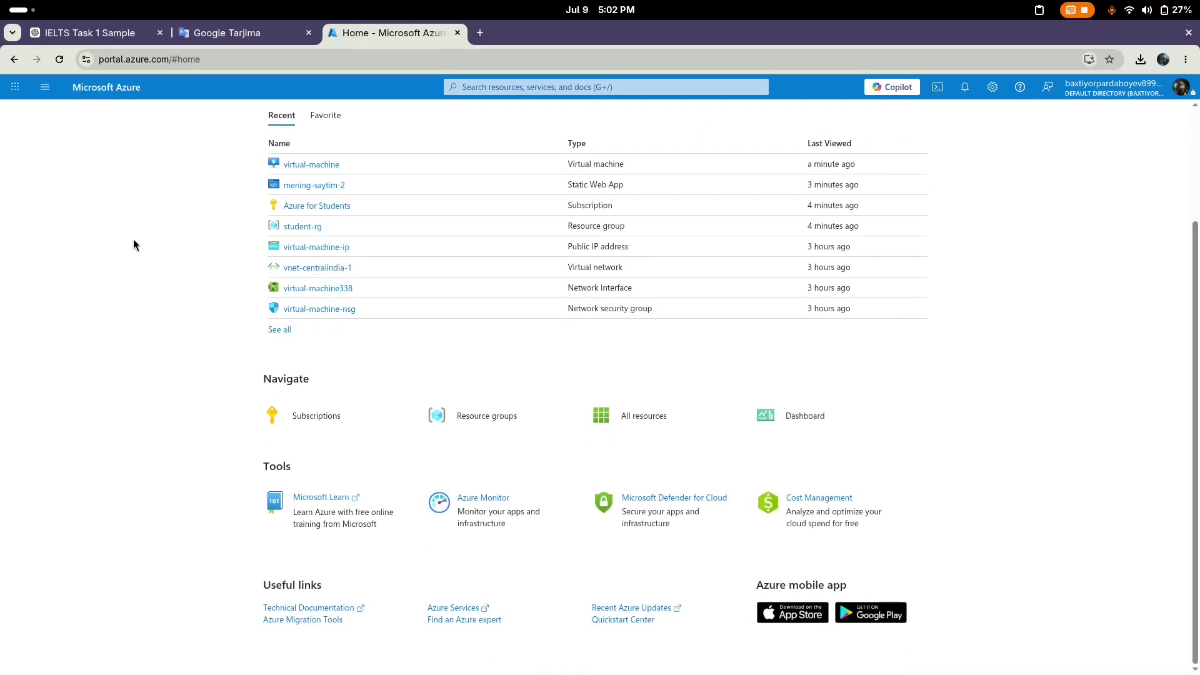
{"action": "scroll", "coordinate": [156, 241], "scroll_direction": "up", "scroll_amount": 2}
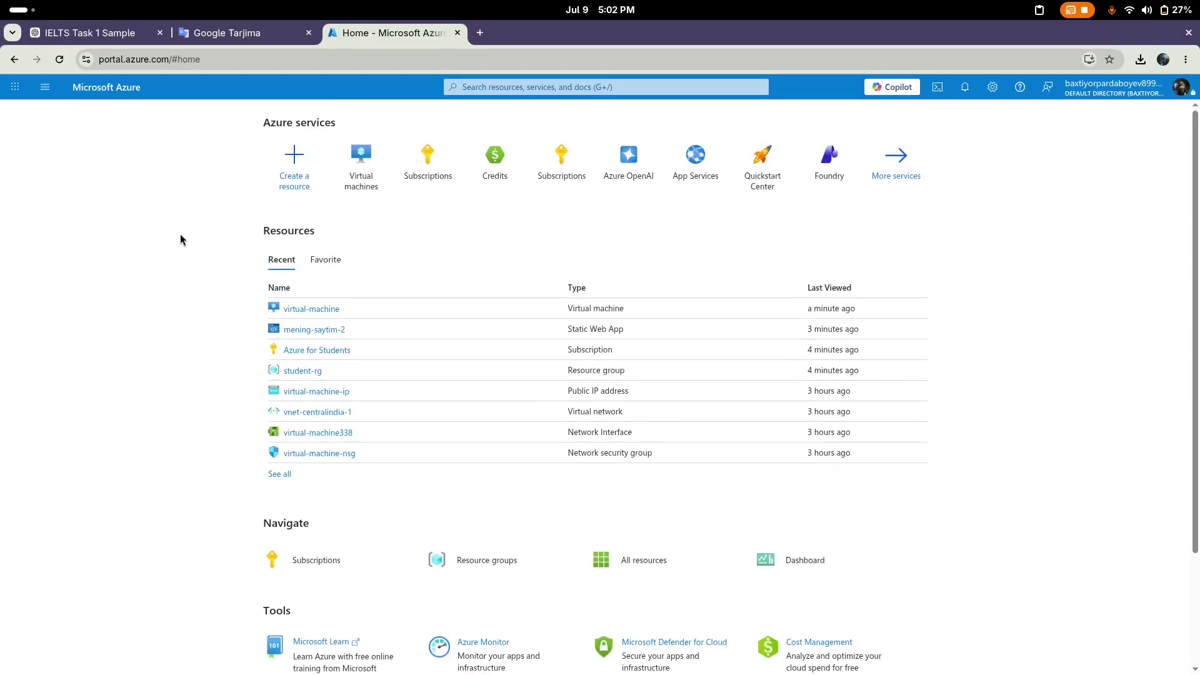
Search the web in a new browser tab for "azure students 100 dollar credit".
{"action": "left_click", "coordinate": [480, 36]}
{"action": "key", "text": "ctrl+shift+Tab"}
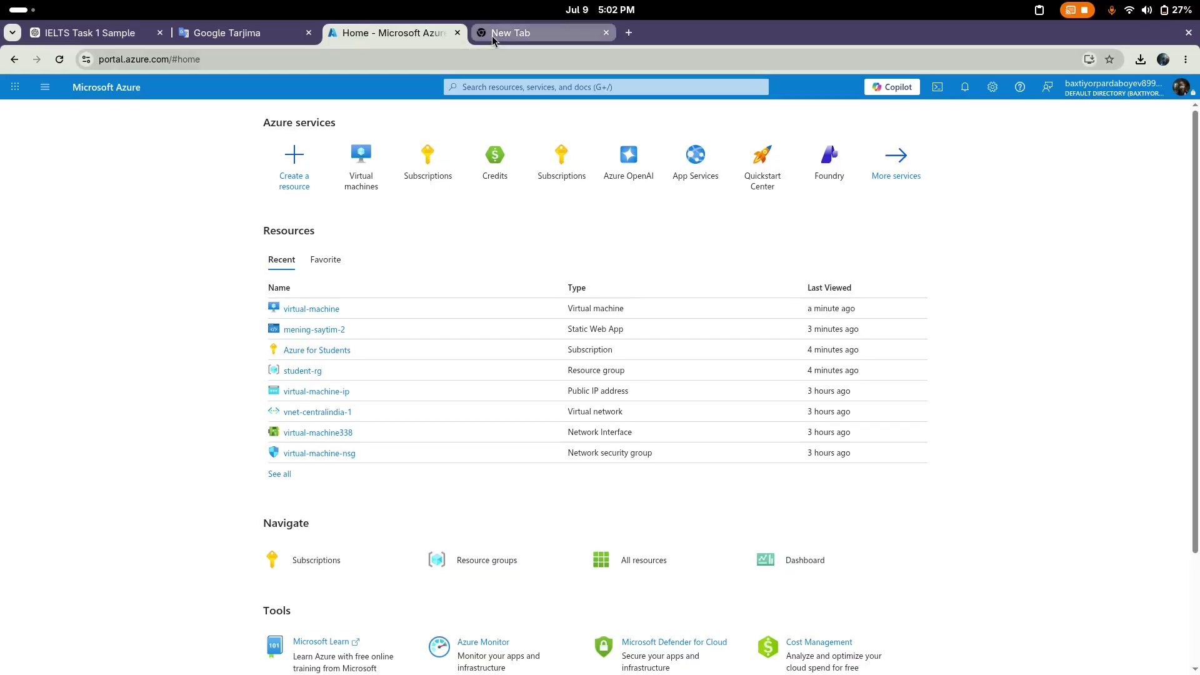
{"action": "left_click", "coordinate": [491, 36]}
{"action": "type", "text": "azure"}
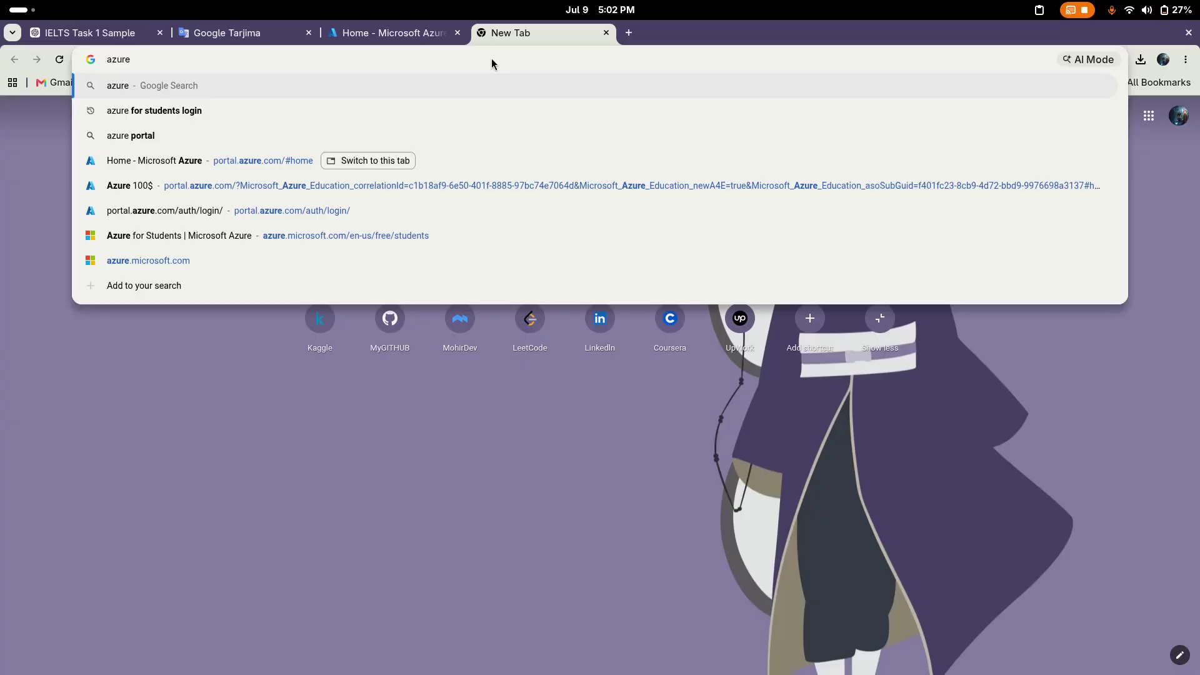
{"action": "key", "text": "Down"}
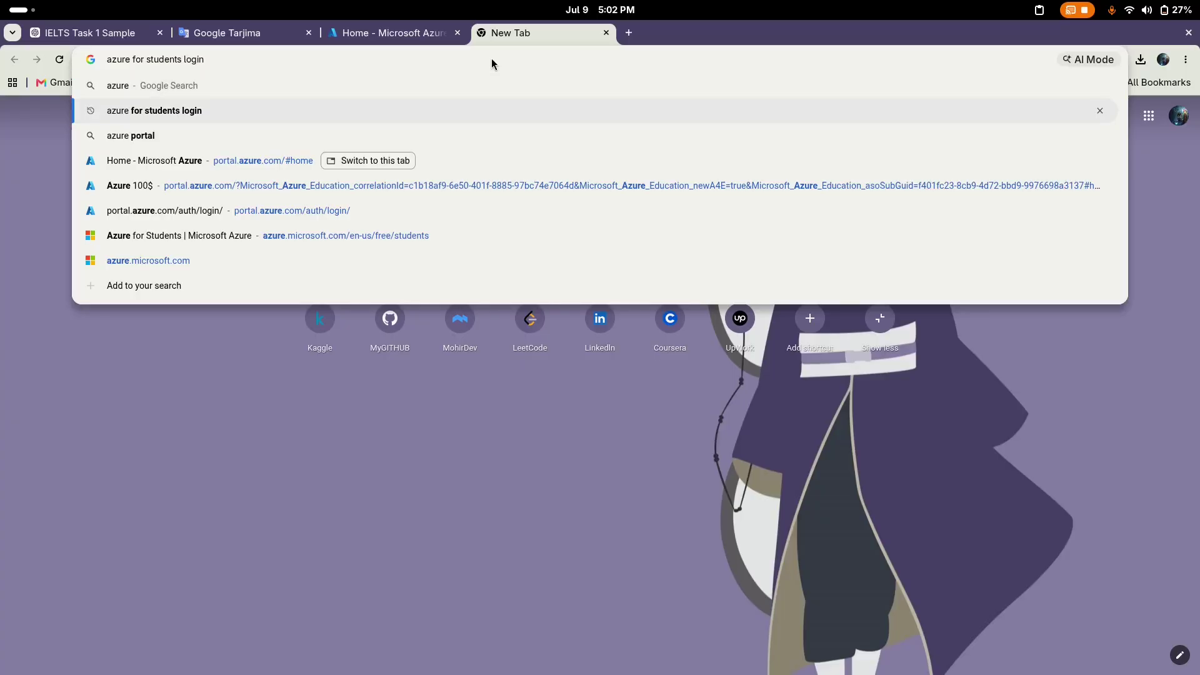
{"action": "key", "text": "BackSpace"}
{"action": "key", "text": "BackSpace"}
{"action": "key", "text": "BackSpace"}
{"action": "key", "text": "BackSpace"}
{"action": "key", "text": "BackSpace"}
{"action": "key", "text": "BackSpace"}
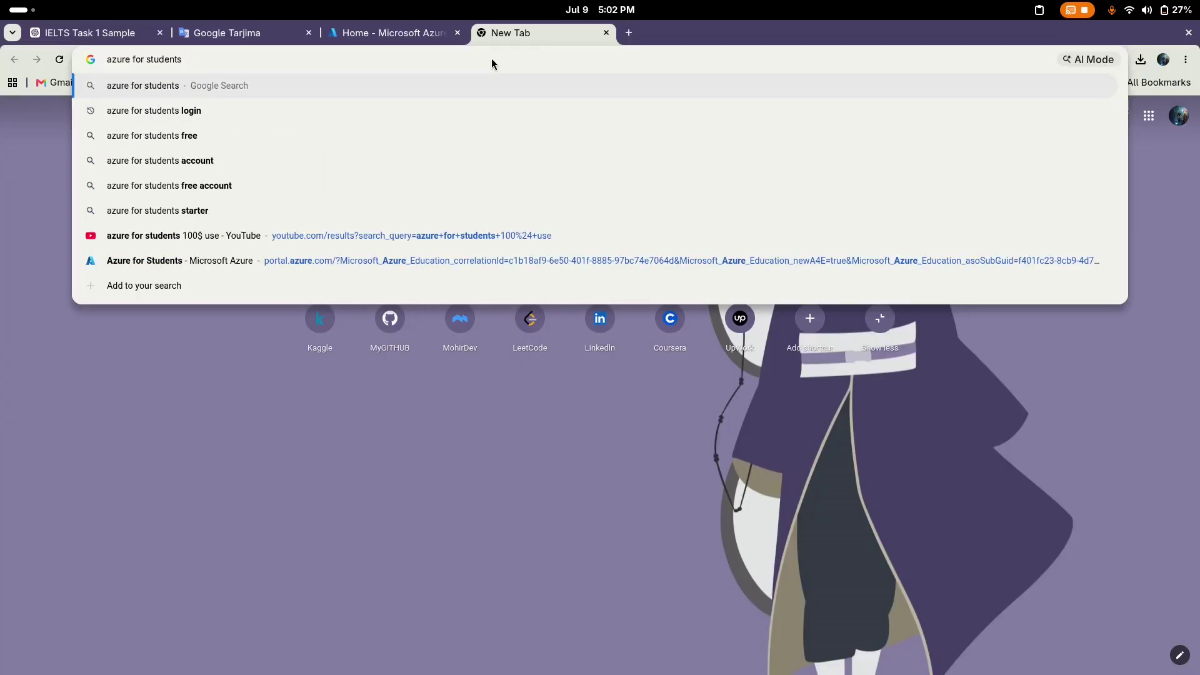
{"action": "type", "text": "100"}
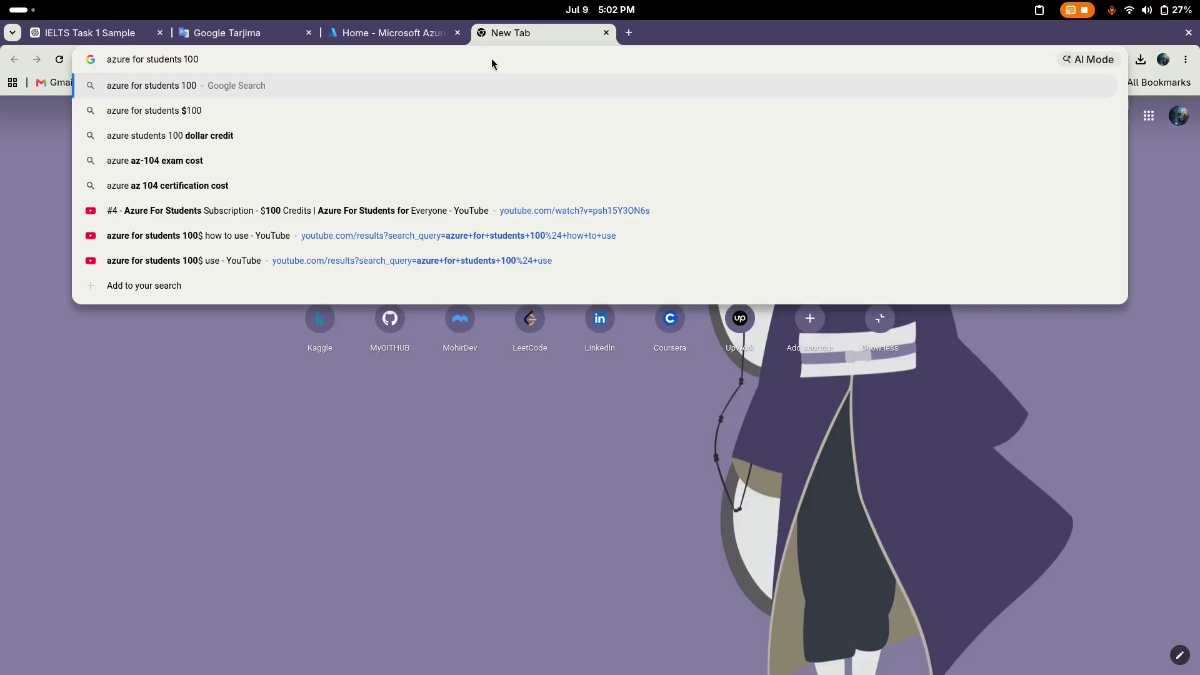
{"action": "type", "text": "$"}
{"action": "key", "text": "Down"}
{"action": "key", "text": "Down"}
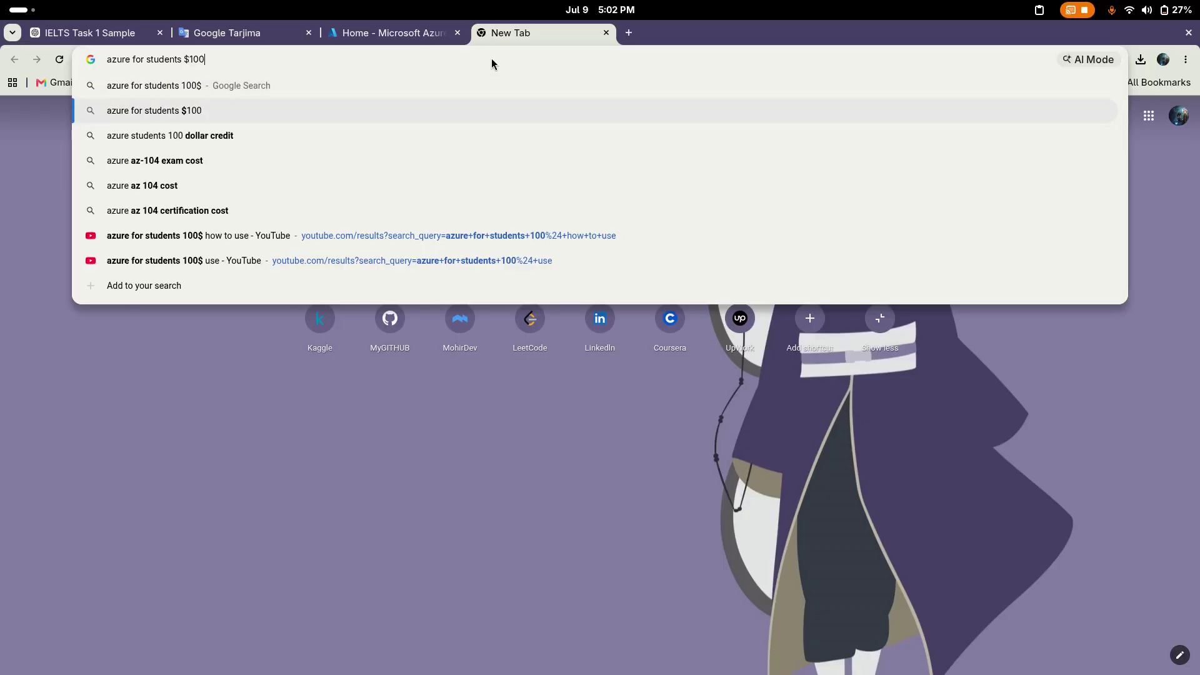
{"action": "key", "text": "Return"}
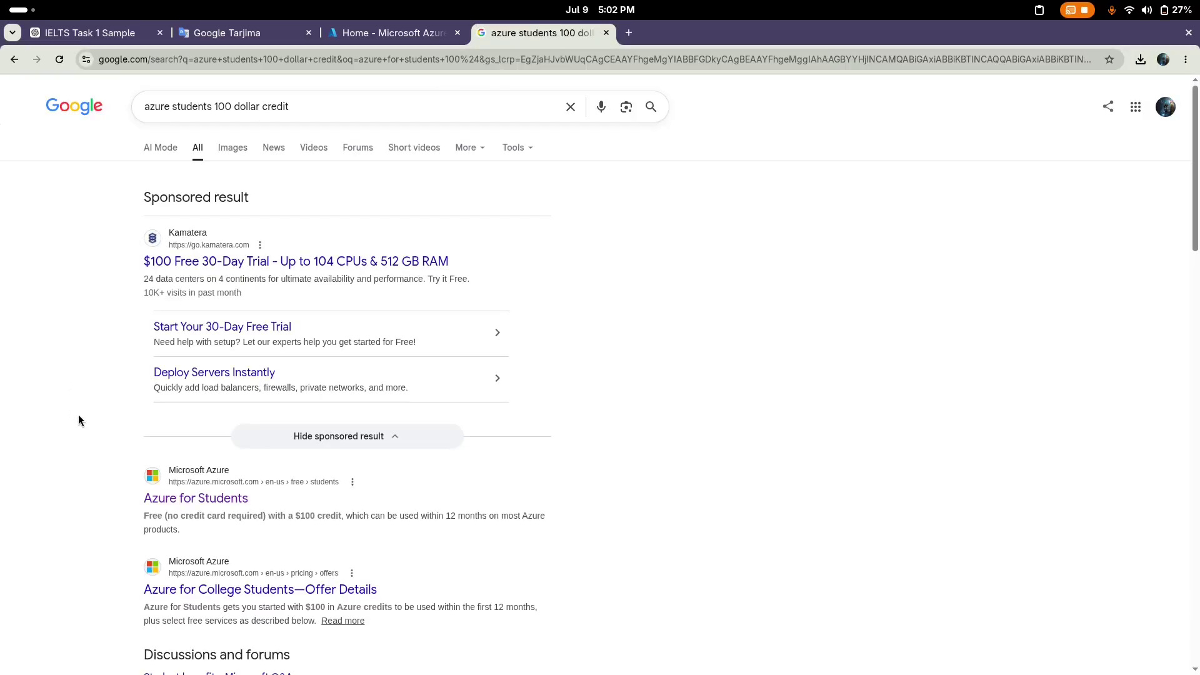
Open Microsoft's Azure for Students page from the search results and read its main heading.
{"action": "left_click", "coordinate": [206, 499]}
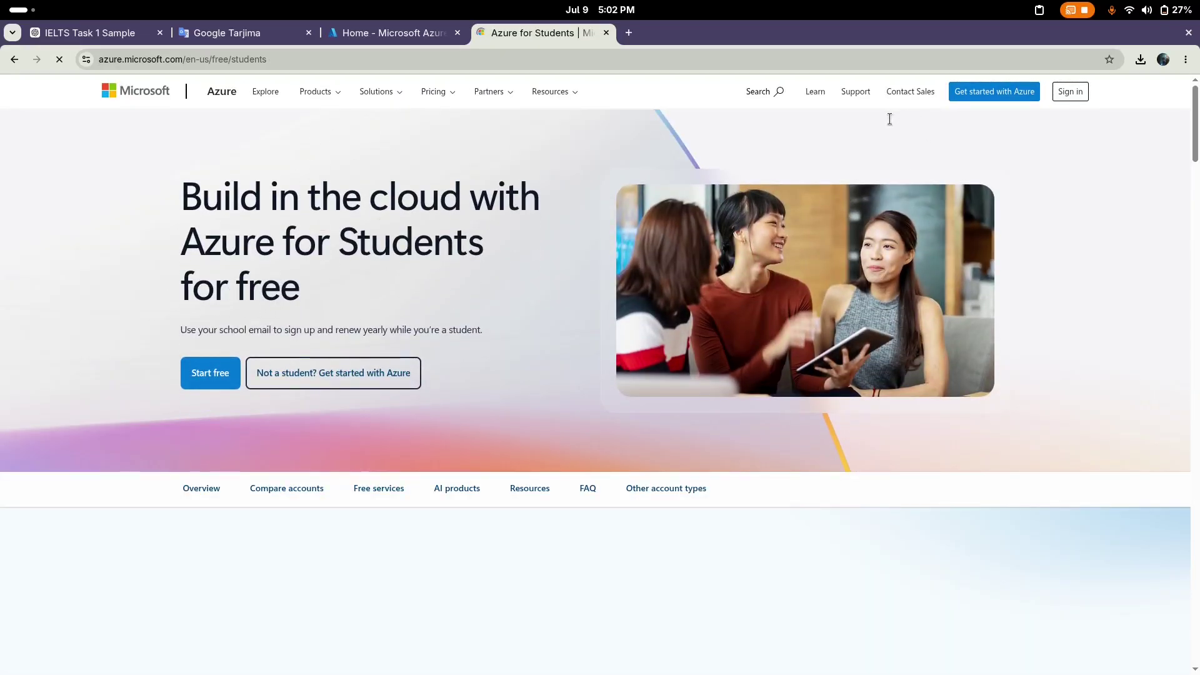
{"action": "left_click", "coordinate": [326, 60]}
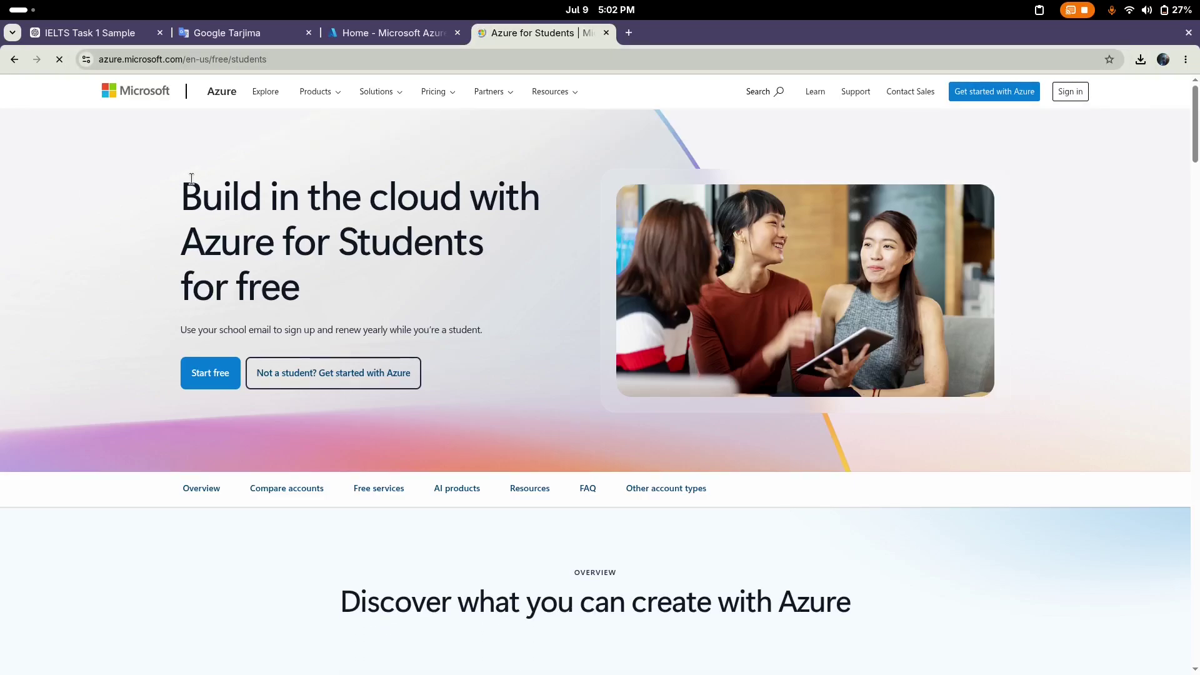
{"action": "left_click_drag", "start_coordinate": [183, 183], "coordinate": [306, 291]}
{"action": "left_click", "coordinate": [314, 291]}
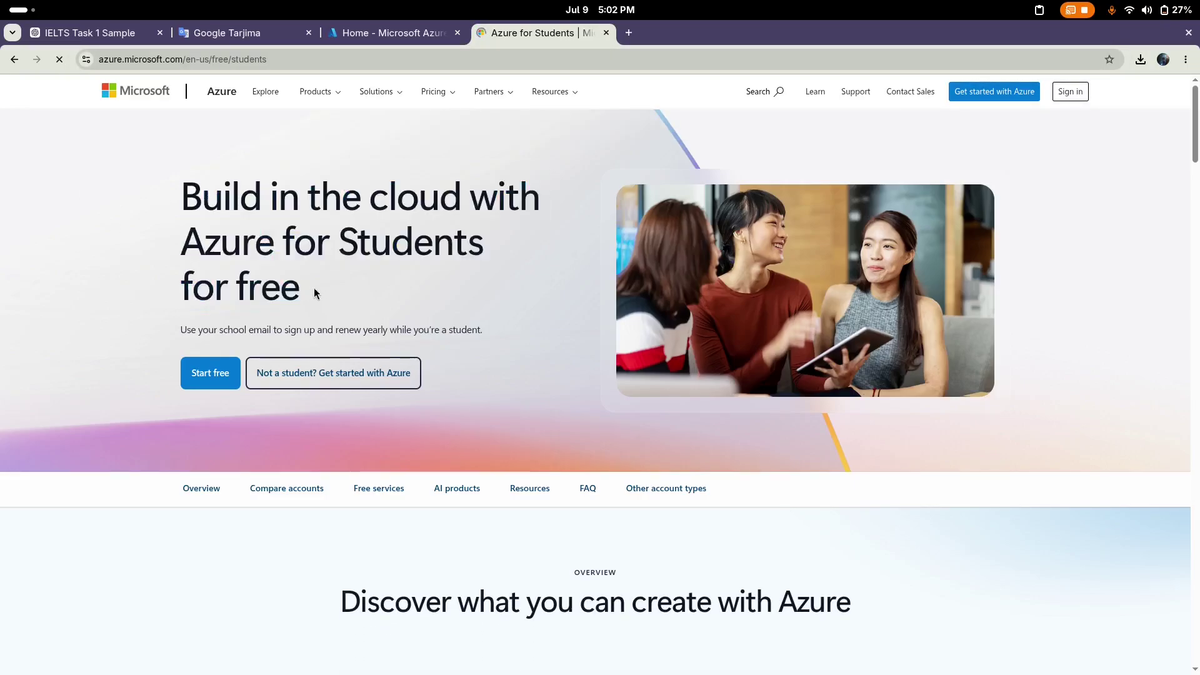
Start the free Azure for Students sign-up and wait for the account to be confirmed.
{"action": "left_click", "coordinate": [207, 373]}
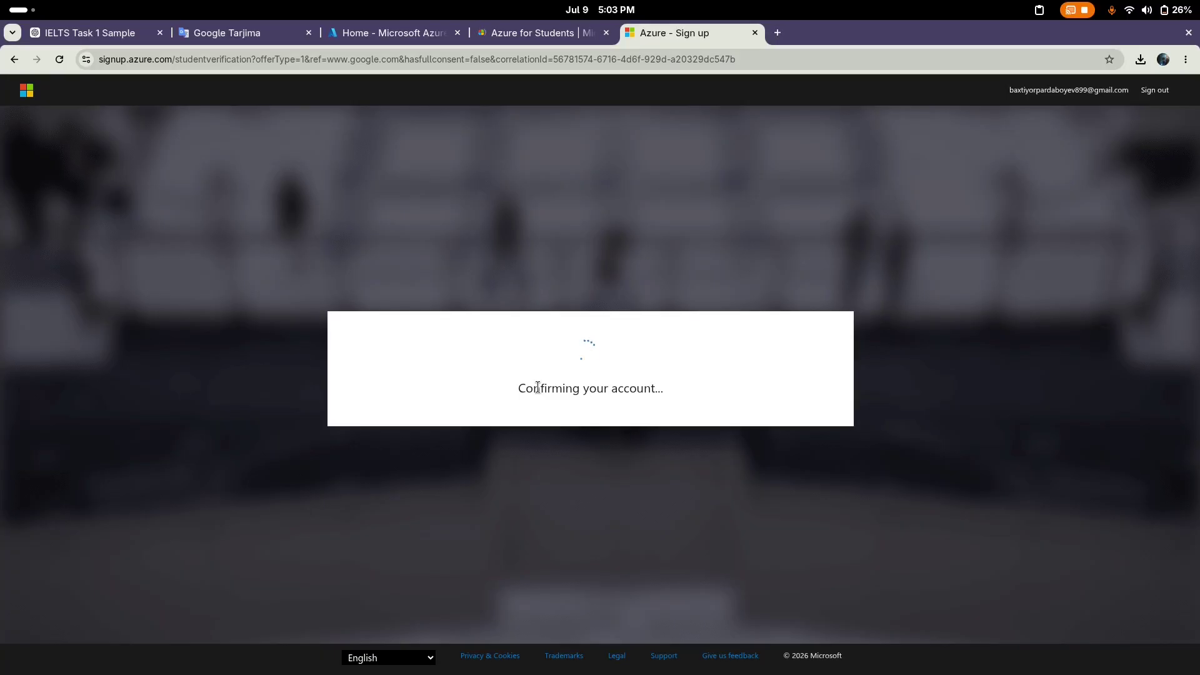
{"action": "double_click", "coordinate": [538, 388]}
{"action": "left_click_drag", "start_coordinate": [537, 388], "coordinate": [691, 398]}
{"action": "left_click", "coordinate": [695, 397]}
{"action": "double_click", "coordinate": [593, 392]}
{"action": "left_click_drag", "start_coordinate": [592, 391], "coordinate": [558, 389]}
{"action": "left_click", "coordinate": [669, 388]}
{"action": "double_click", "coordinate": [637, 391]}
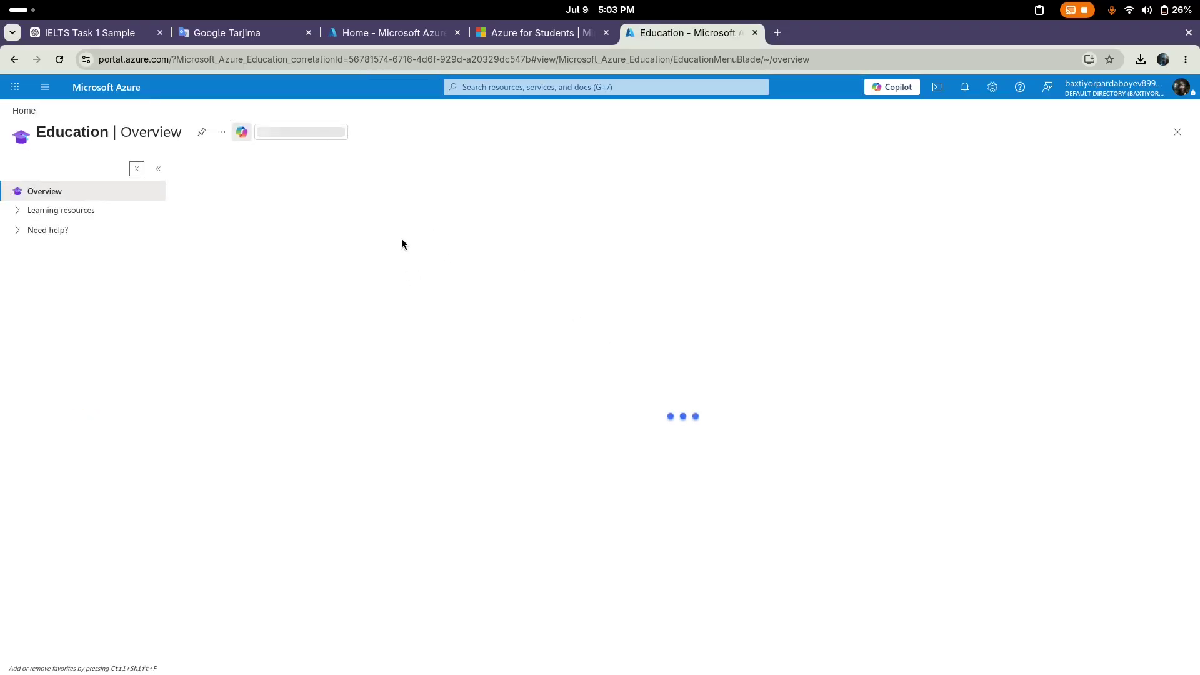
Examine the student offer details on the Education overview, including available credits, days until credit expires and July costs.
{"action": "double_click", "coordinate": [90, 130]}
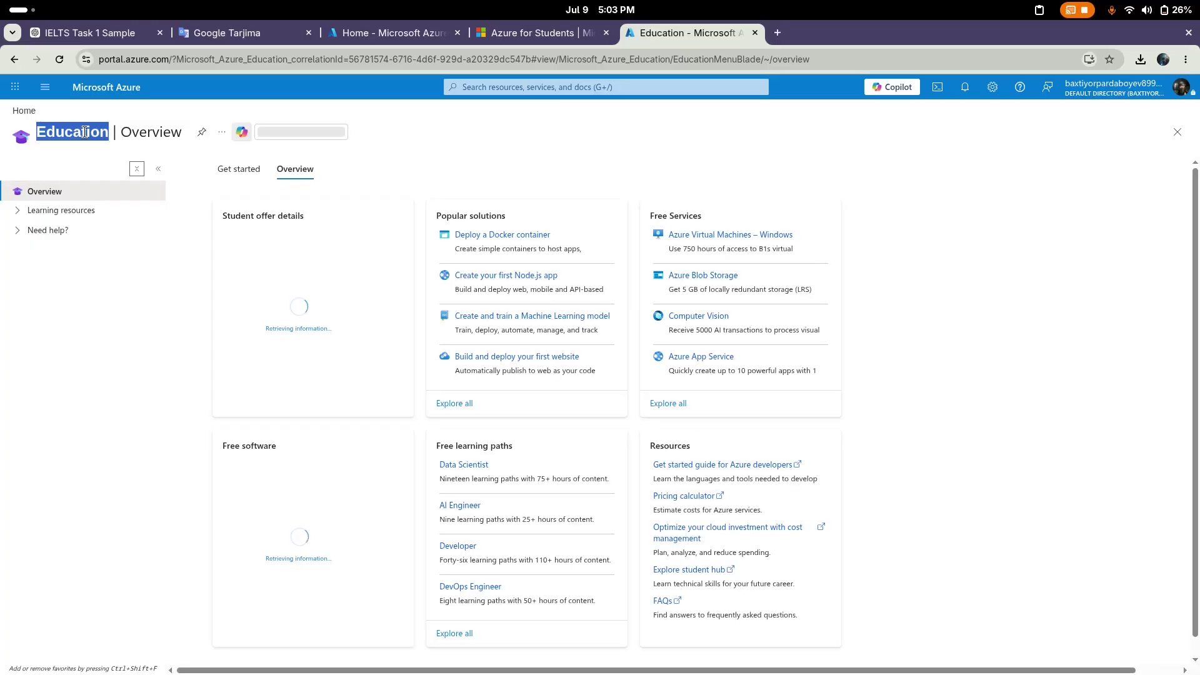
{"action": "left_click", "coordinate": [72, 315]}
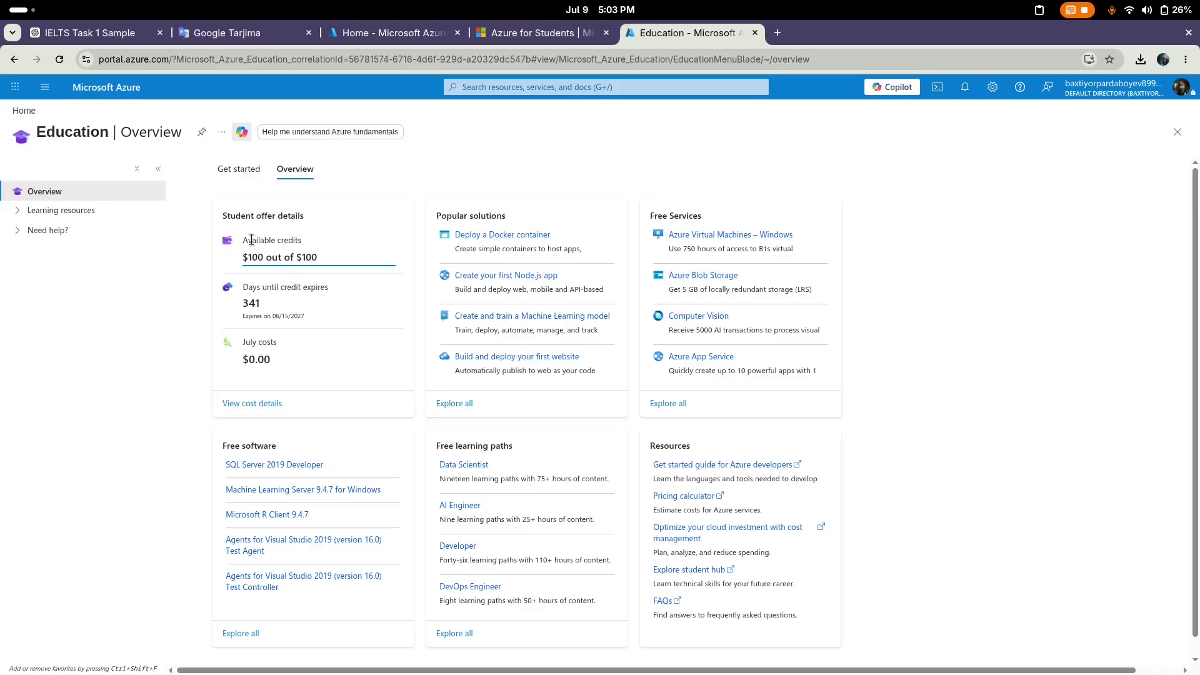
{"action": "left_click_drag", "start_coordinate": [247, 240], "coordinate": [307, 242]}
{"action": "left_click", "coordinate": [308, 242]}
{"action": "double_click", "coordinate": [251, 303]}
{"action": "left_click", "coordinate": [270, 307]}
{"action": "double_click", "coordinate": [267, 308]}
{"action": "left_click", "coordinate": [279, 308]}
{"action": "mouse_move", "coordinate": [244, 339]}
{"action": "left_mouse_down"}
{"action": "mouse_move", "coordinate": [295, 369]}
{"action": "mouse_move", "coordinate": [258, 335]}
{"action": "mouse_move", "coordinate": [271, 329]}
{"action": "mouse_move", "coordinate": [292, 353]}
{"action": "mouse_move", "coordinate": [249, 338]}
{"action": "left_mouse_up"}
{"action": "left_click", "coordinate": [249, 339]}
{"action": "left_click_drag", "start_coordinate": [318, 257], "coordinate": [313, 223]}
{"action": "left_click", "coordinate": [337, 226]}
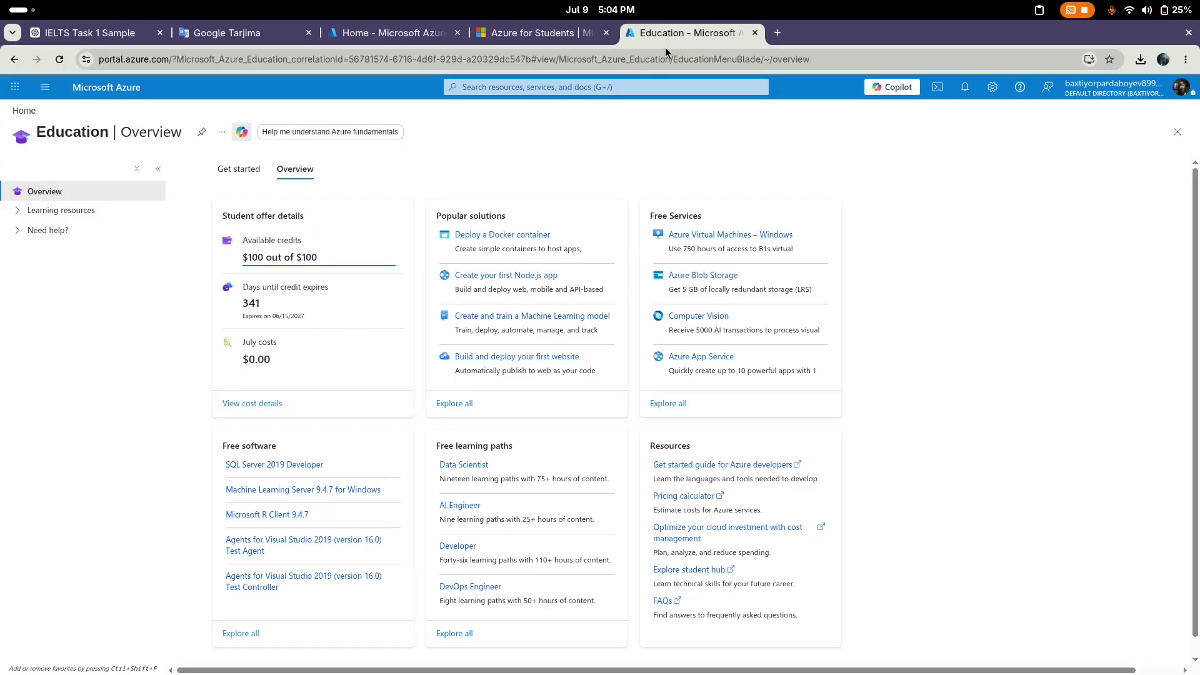